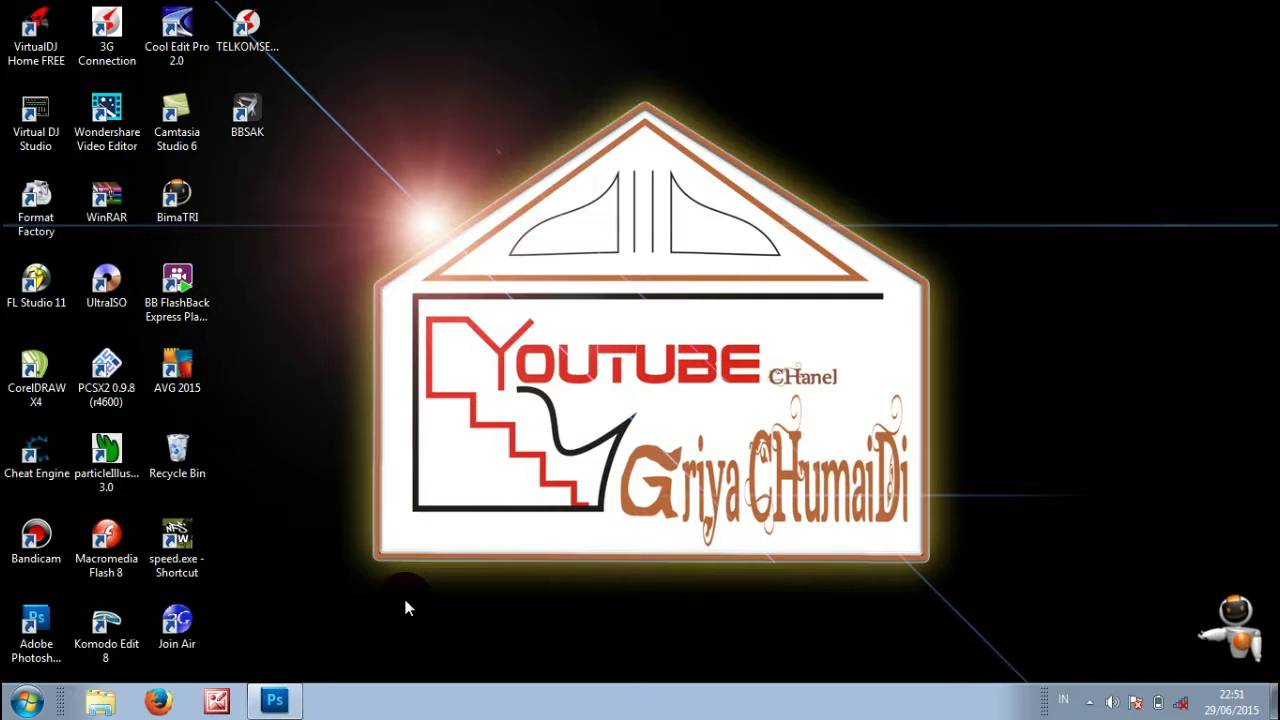
- Bring Photoshop forward and create a new Untitled-1 document, 10 cm wide by 5 cm high
left_click(270, 699)
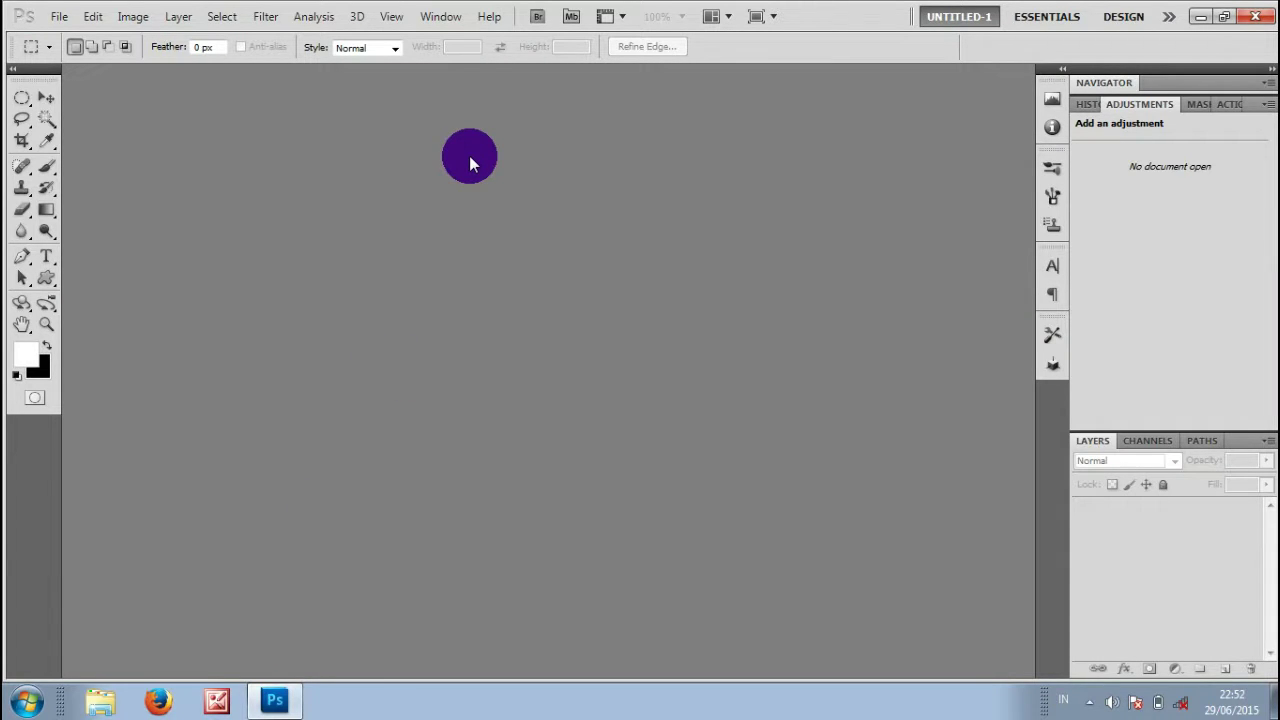
key("ctrl+n")
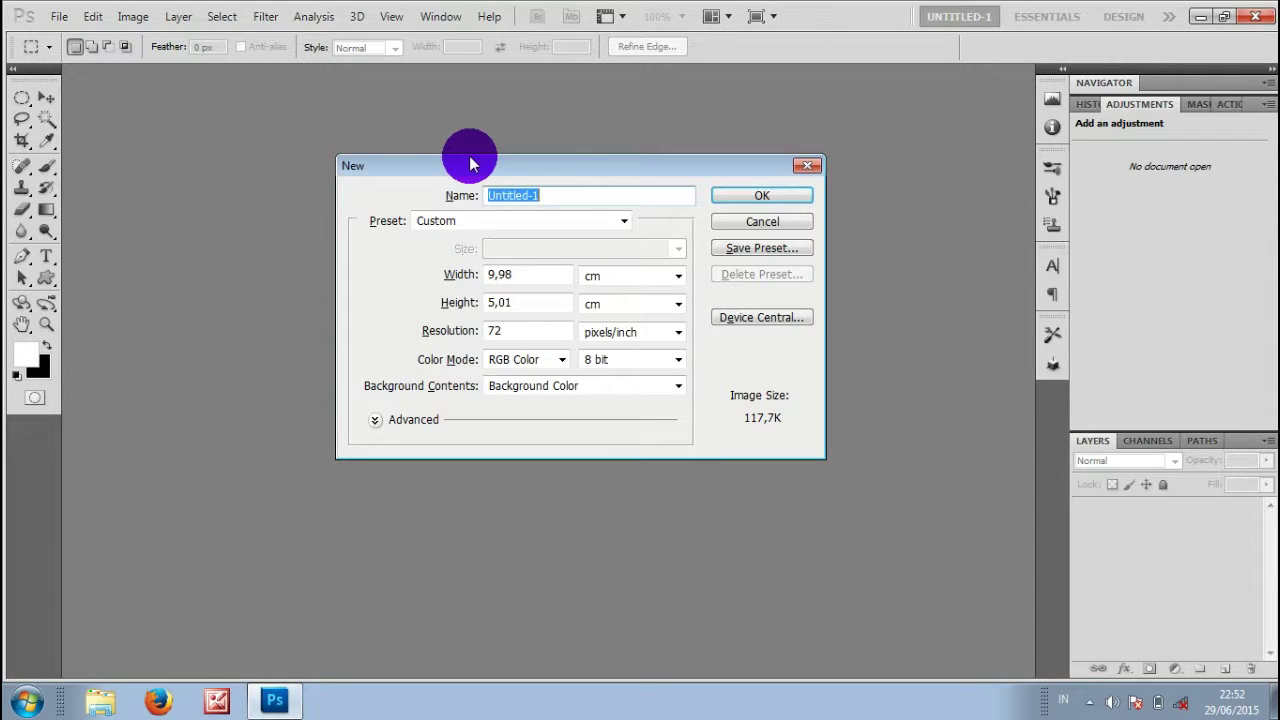
left_click(543, 268)
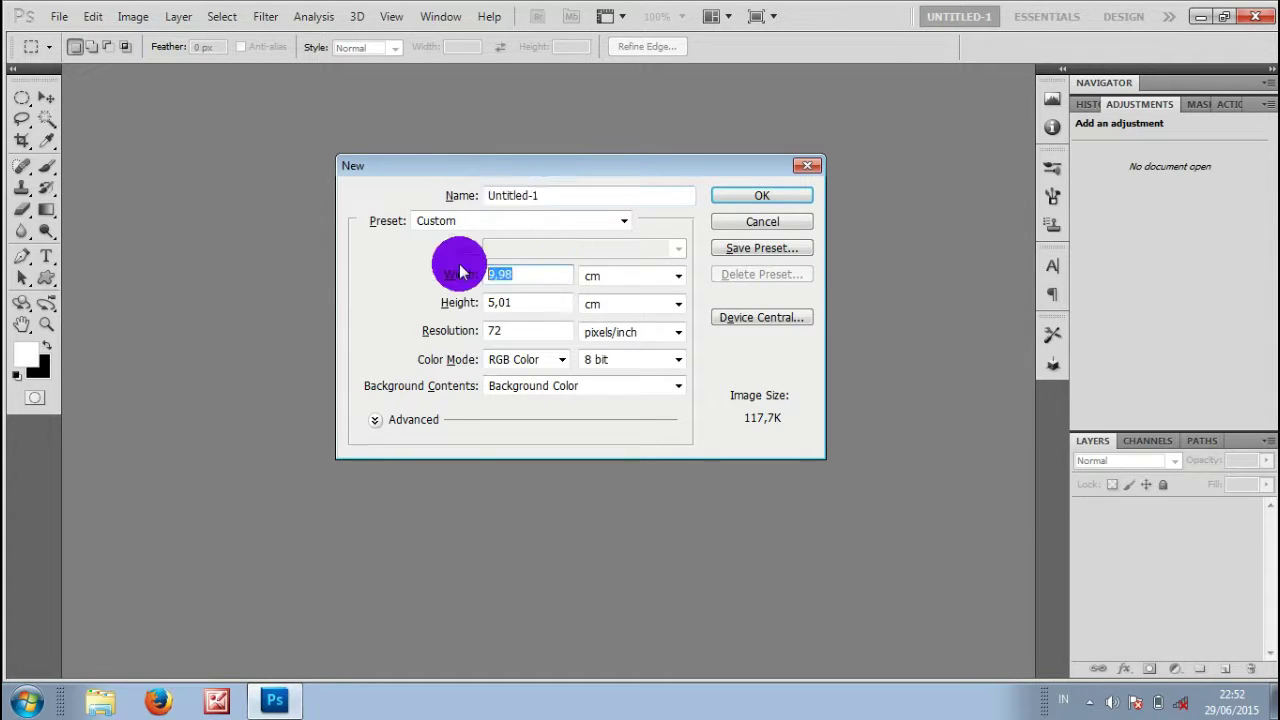
type("10")
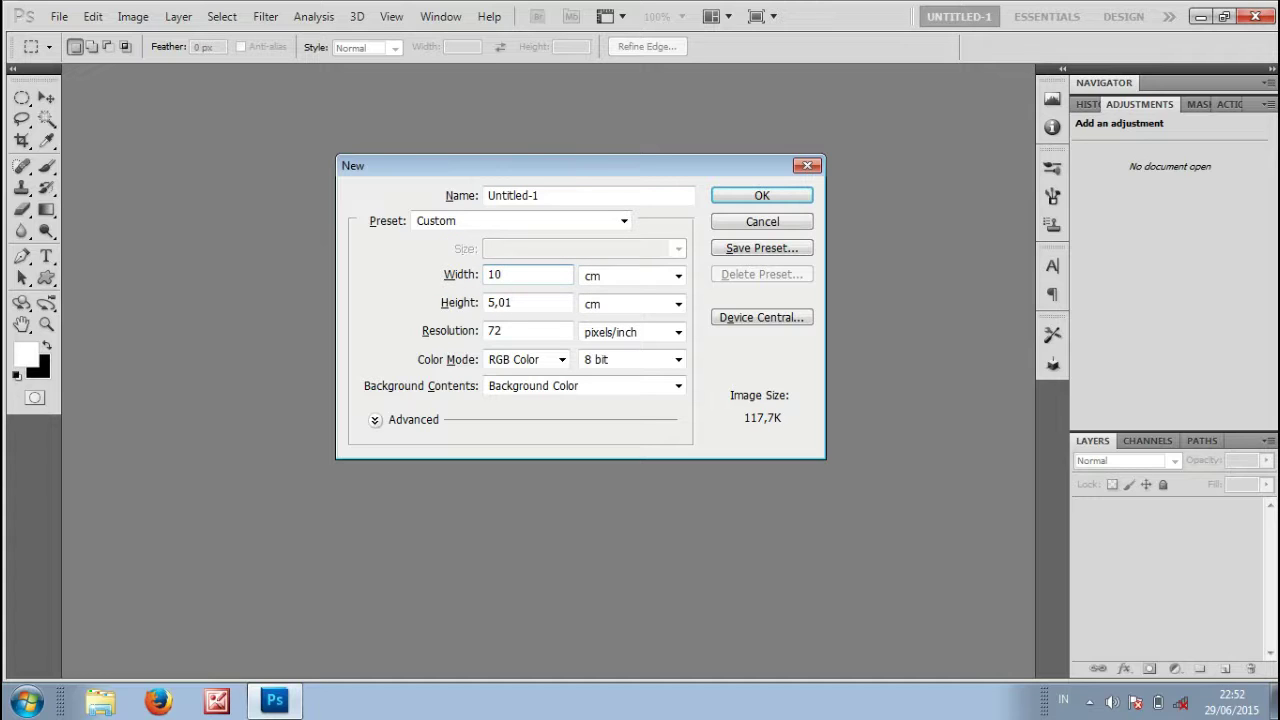
key("Tab")
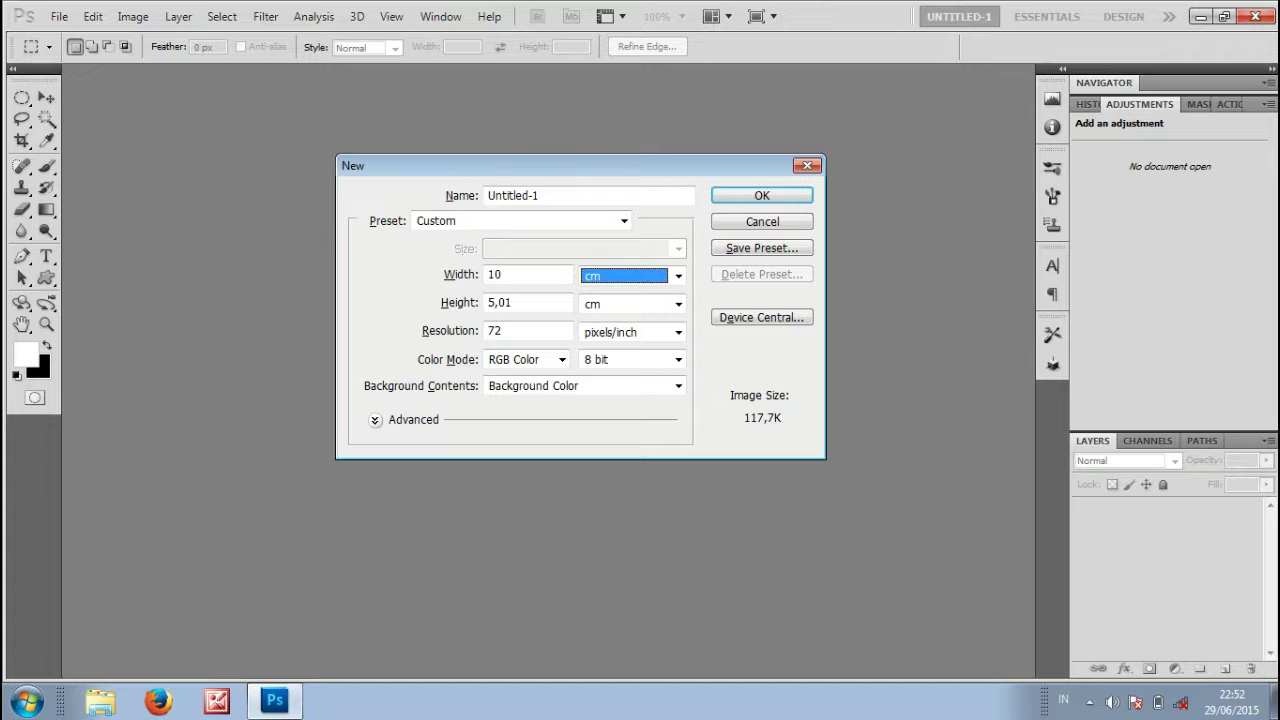
key("Tab")
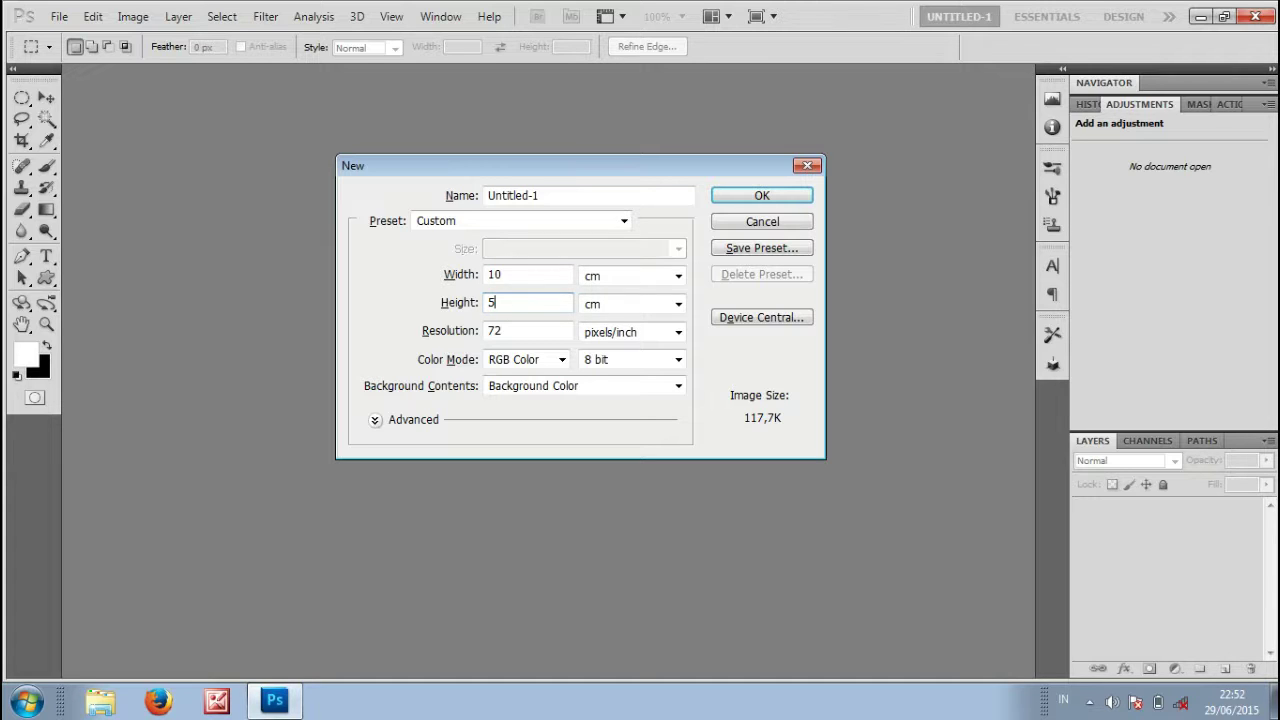
key("Return")
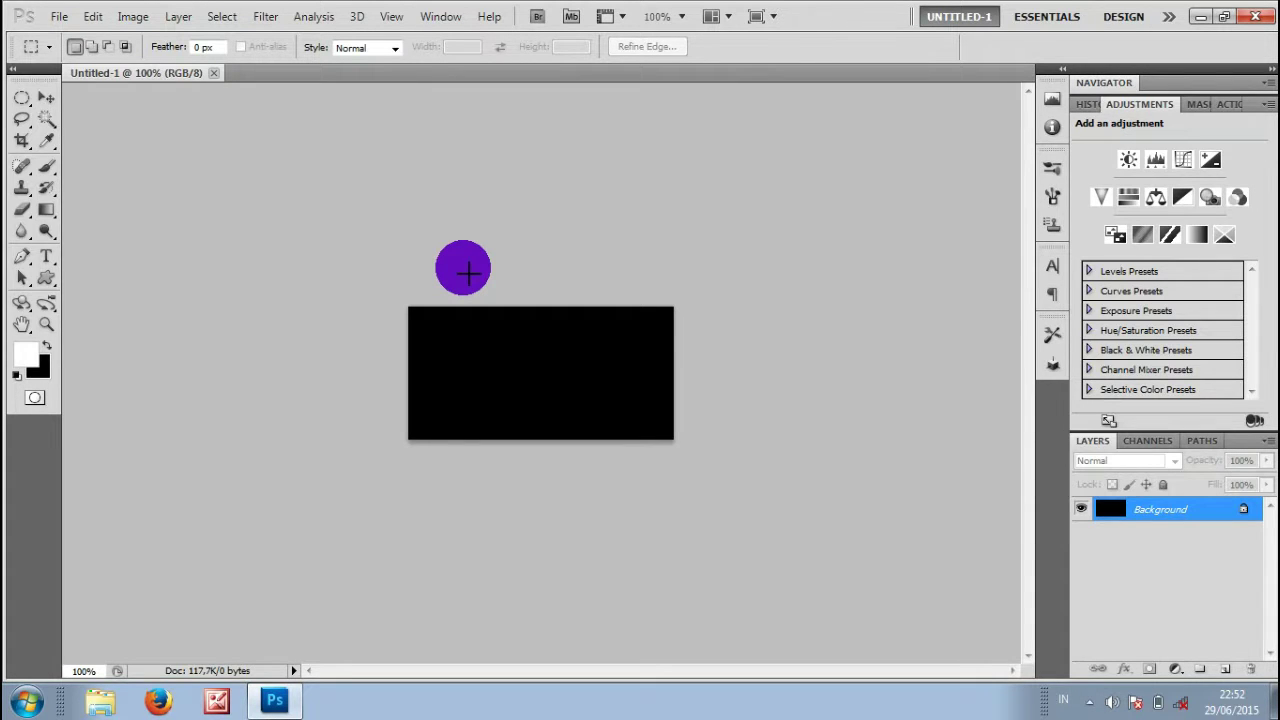
- Select the Horizontal Type Tool from the text tool variants
left_click(50, 258)
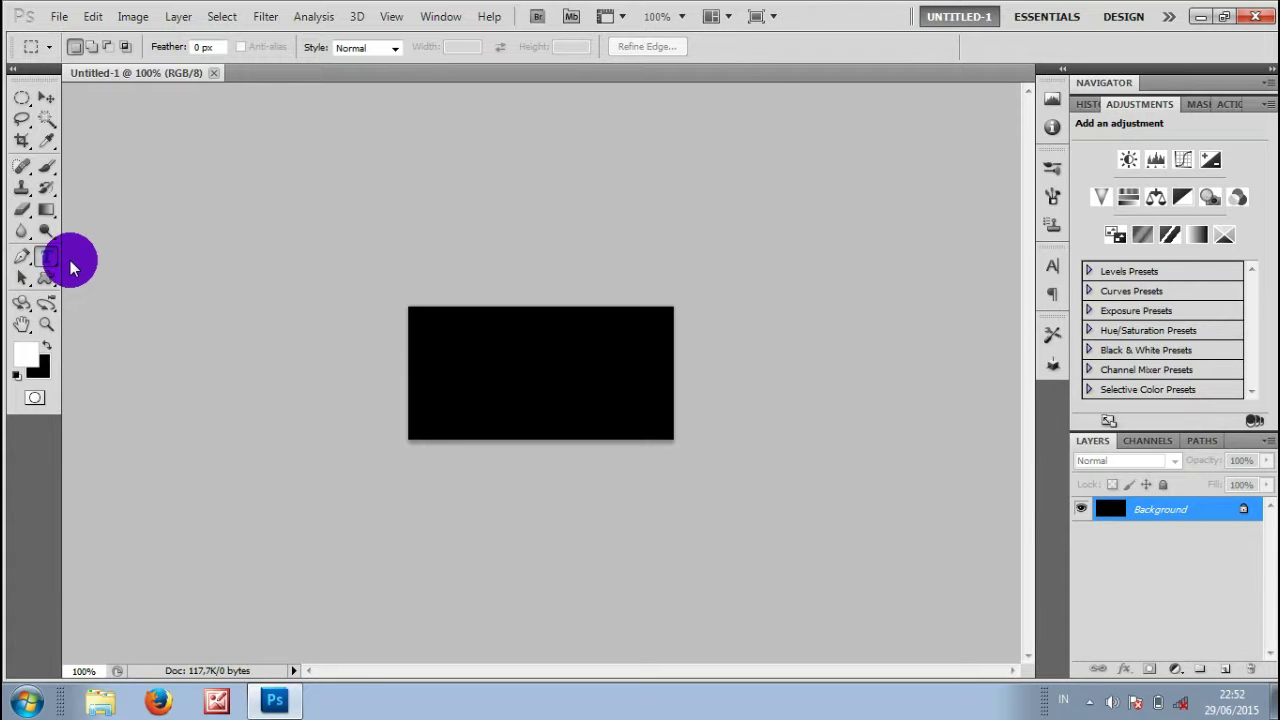
left_click(46, 262)
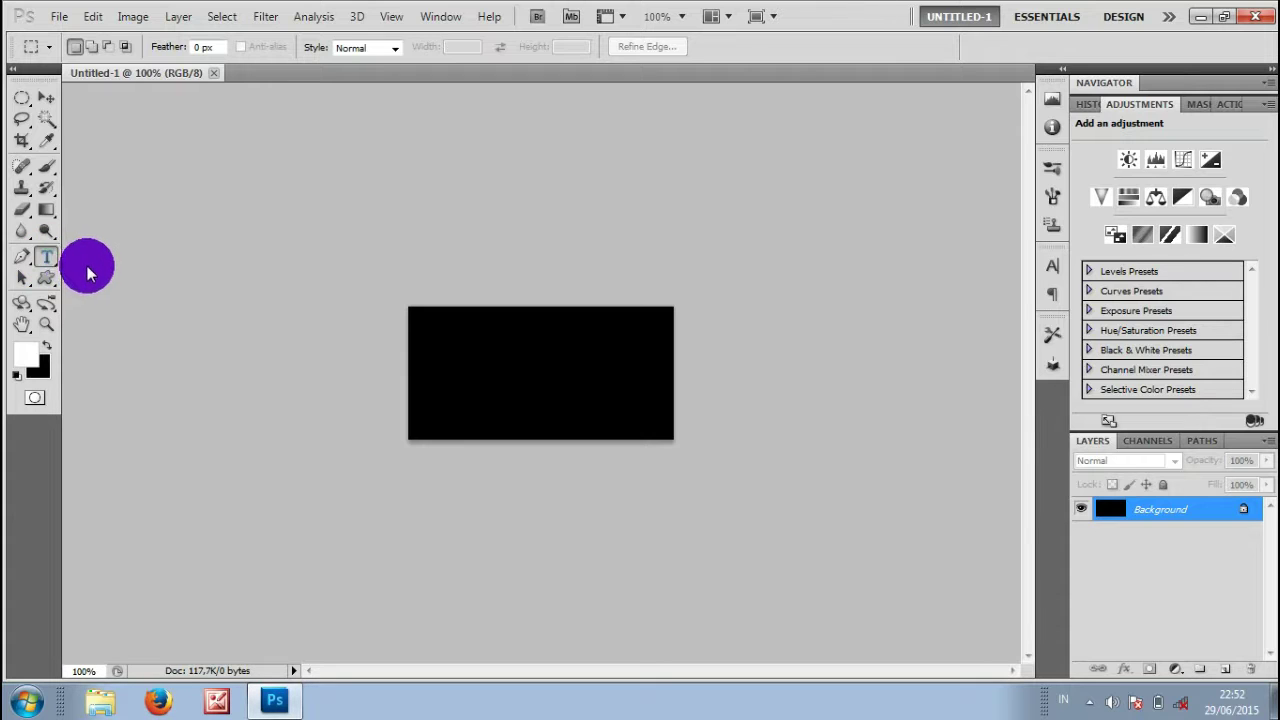
left_click(52, 262)
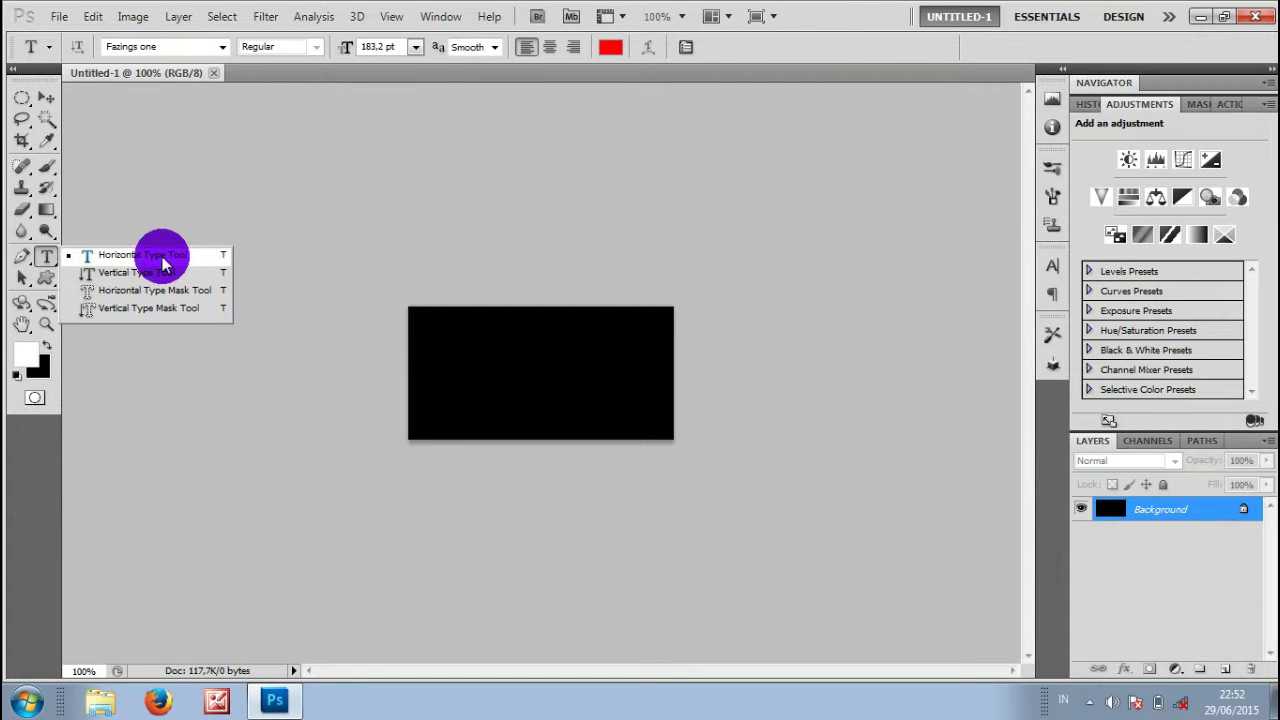
left_click(50, 255)
left_click(49, 258)
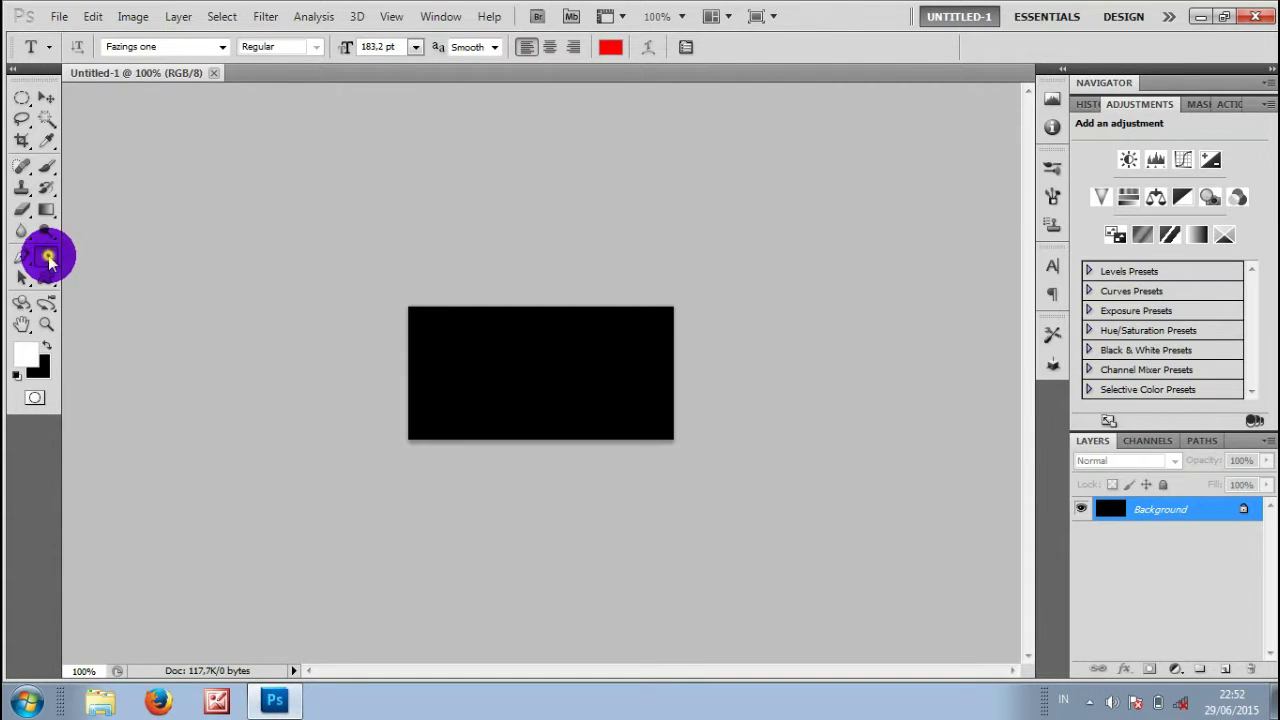
left_click(97, 254)
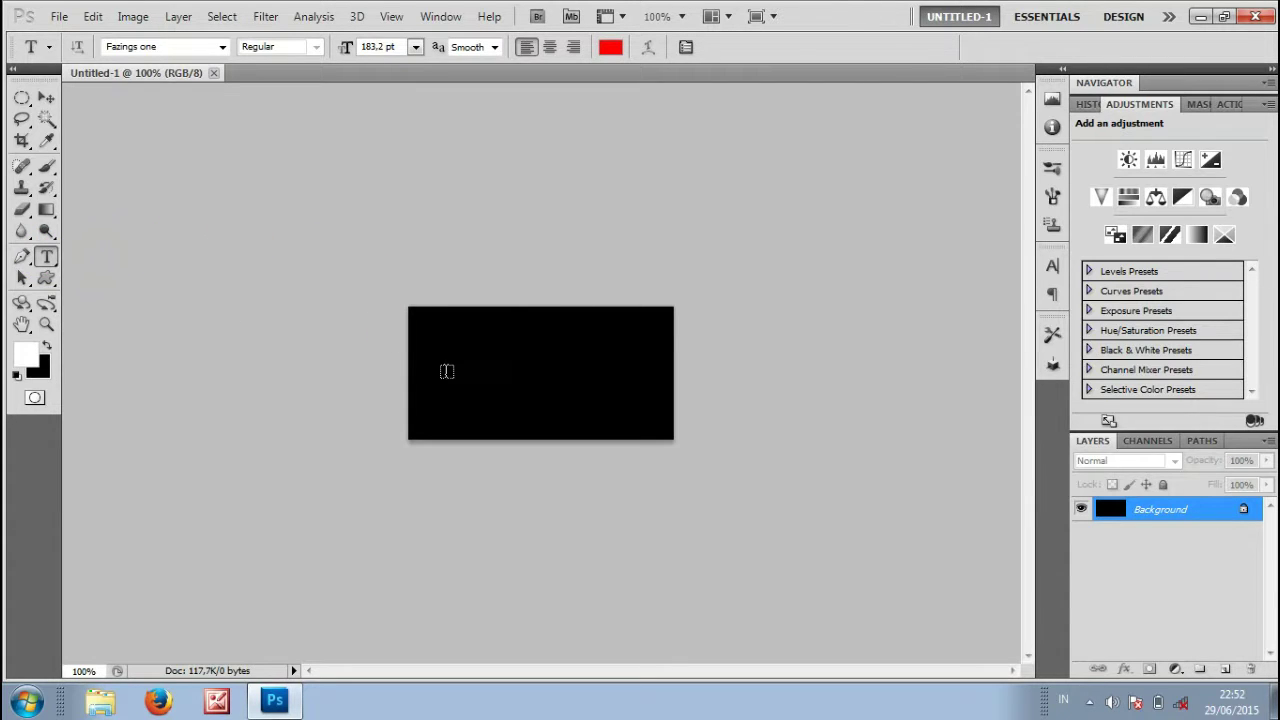
- Start a text layer on the canvas in the Fazings one font and type 'abc'
left_click(452, 391)
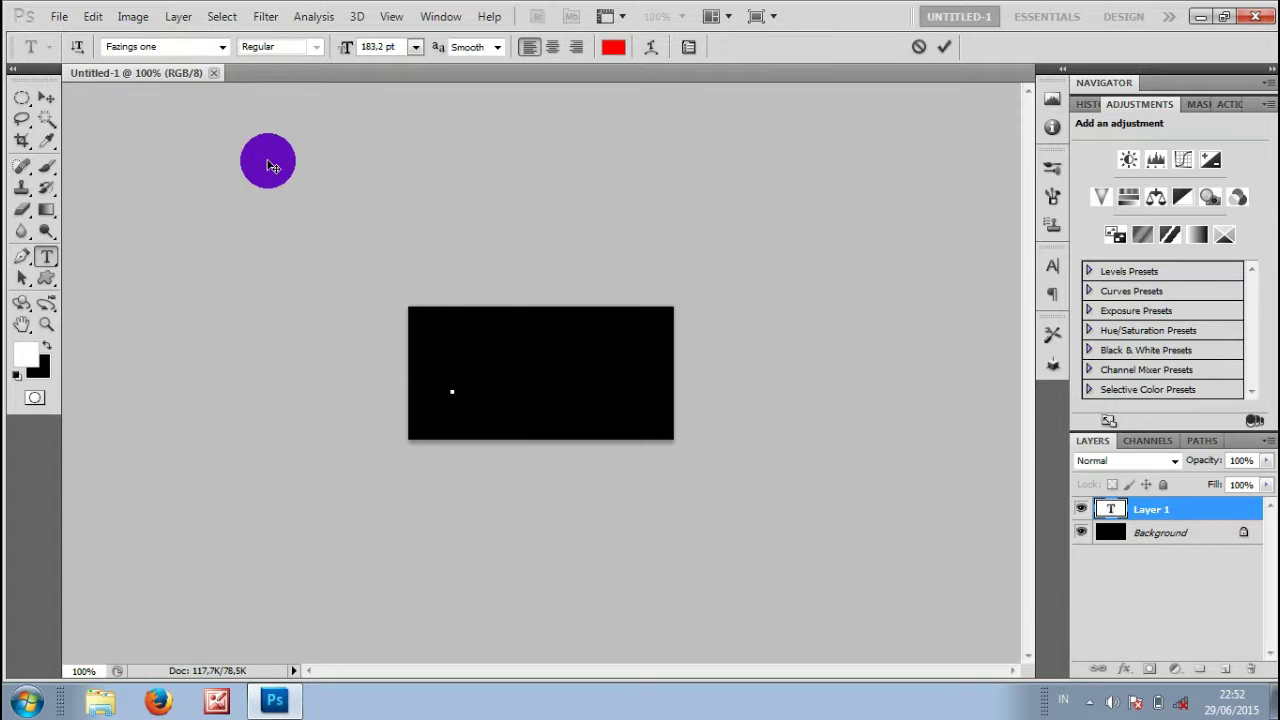
left_click(223, 50)
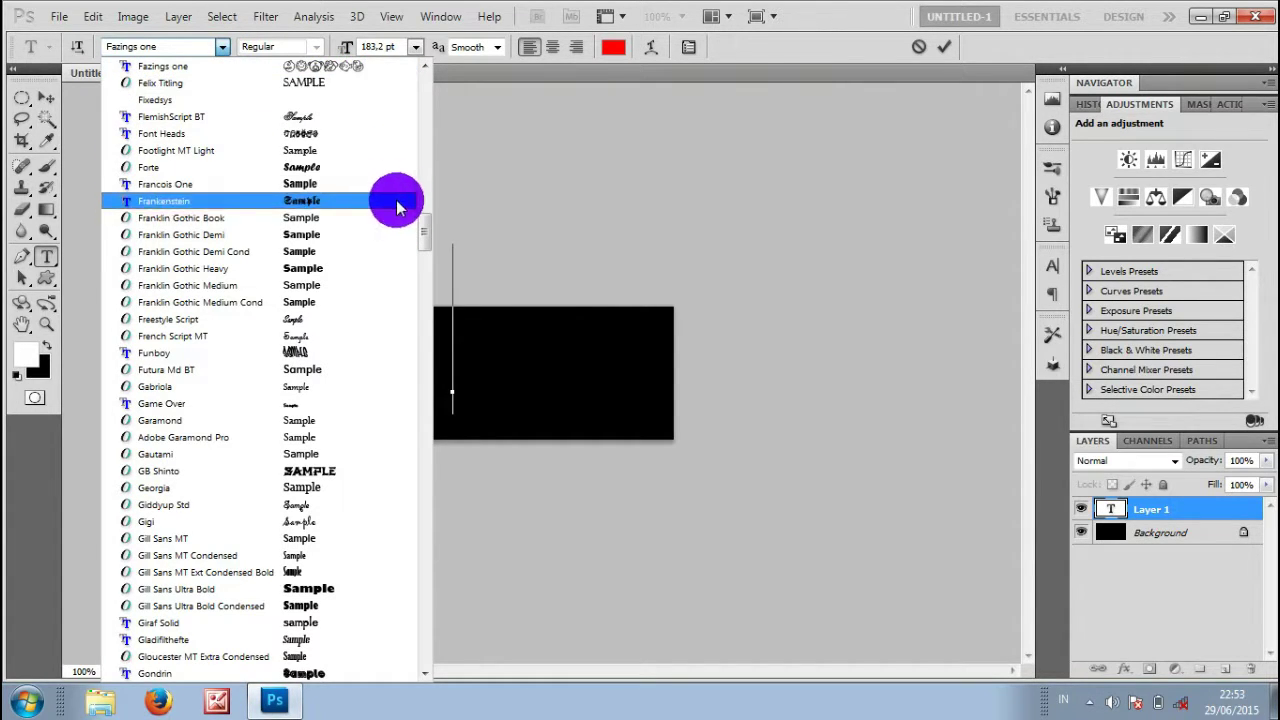
left_click(347, 68)
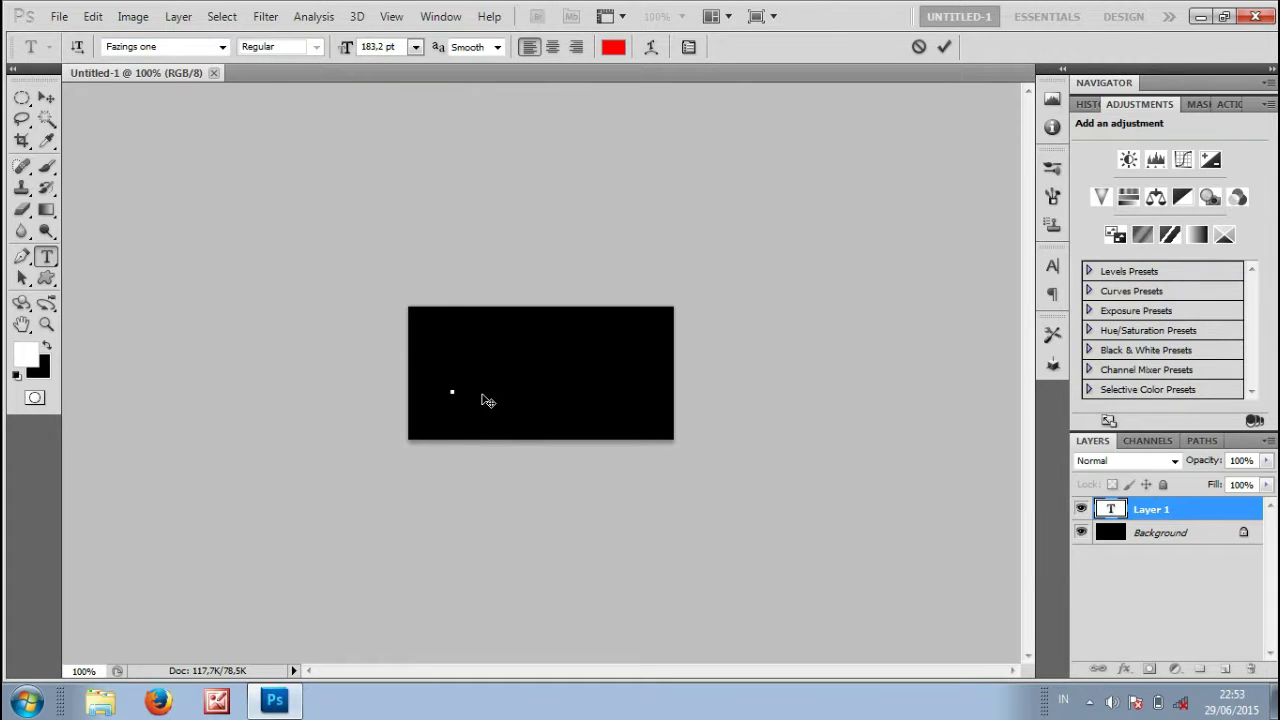
type("a")
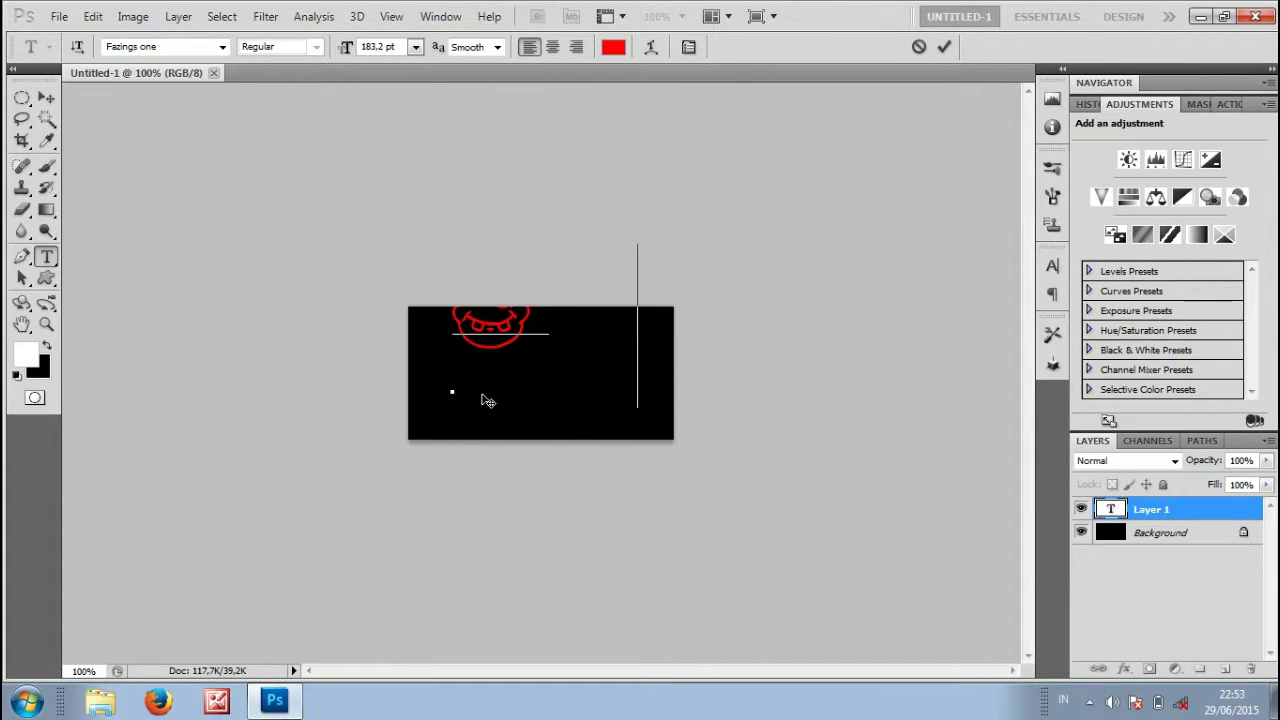
type("bc")
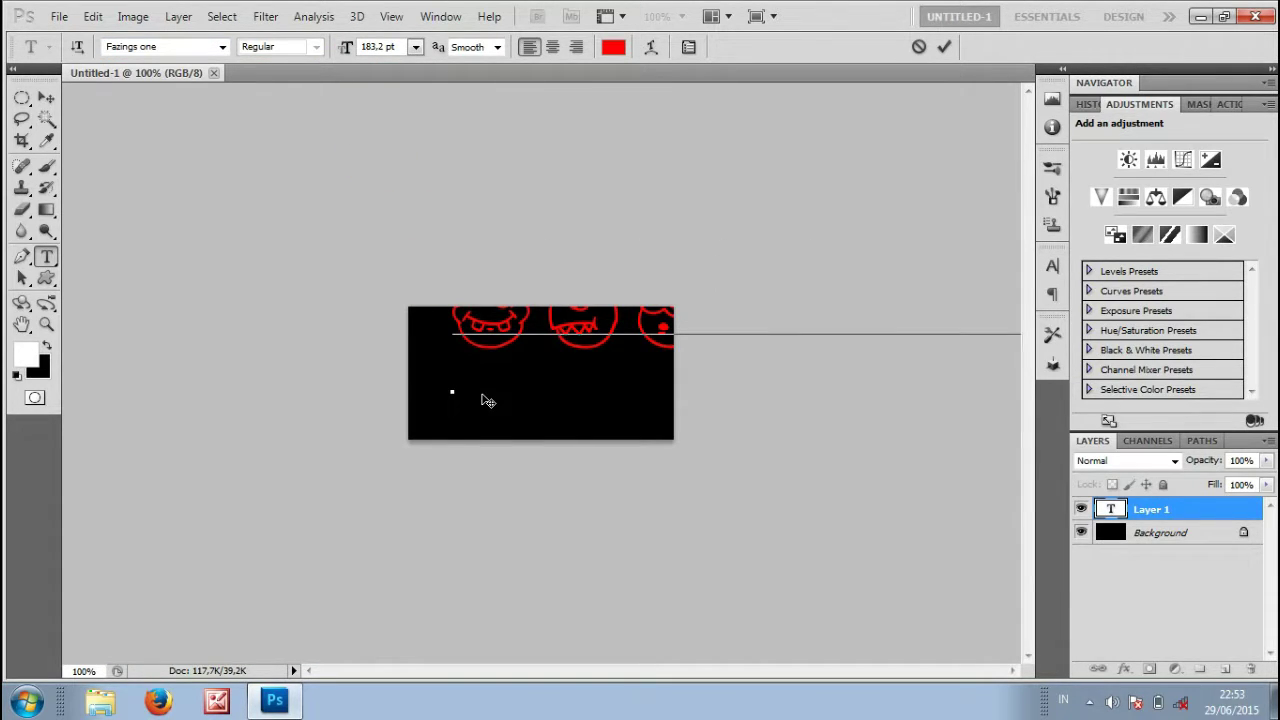
- Drag the line of red faces past the banner's left edge
mouse_move(623, 469)
left_mouse_down()
mouse_move(729, 477)
mouse_move(737, 503)
mouse_move(762, 490)
mouse_move(645, 495)
left_mouse_up()
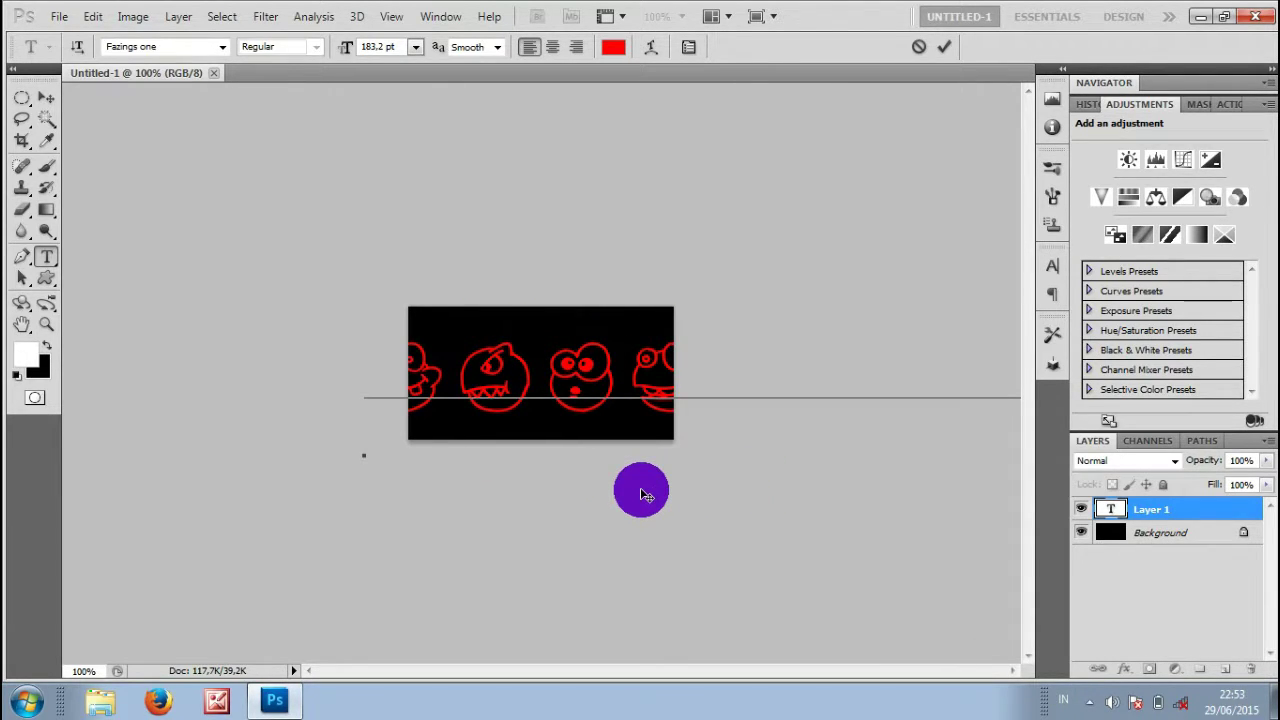
left_click_drag(389, 503, 153, 453)
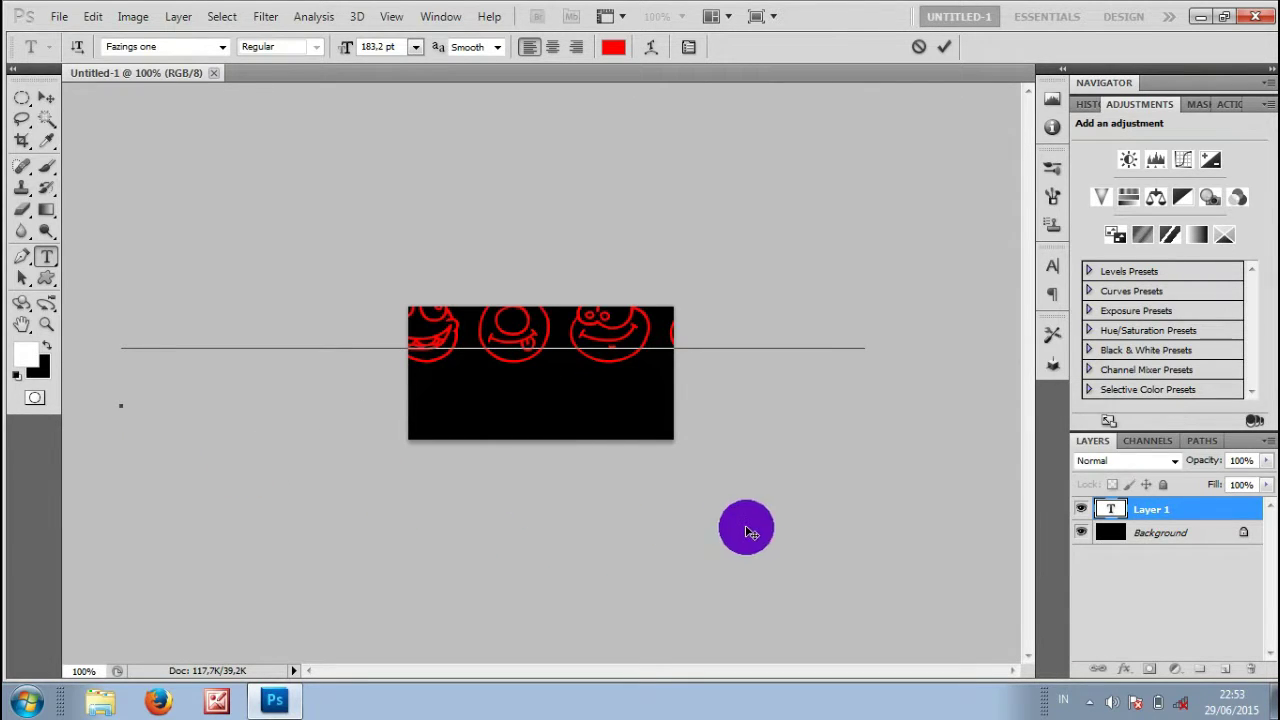
left_click_drag(748, 532, 285, 591)
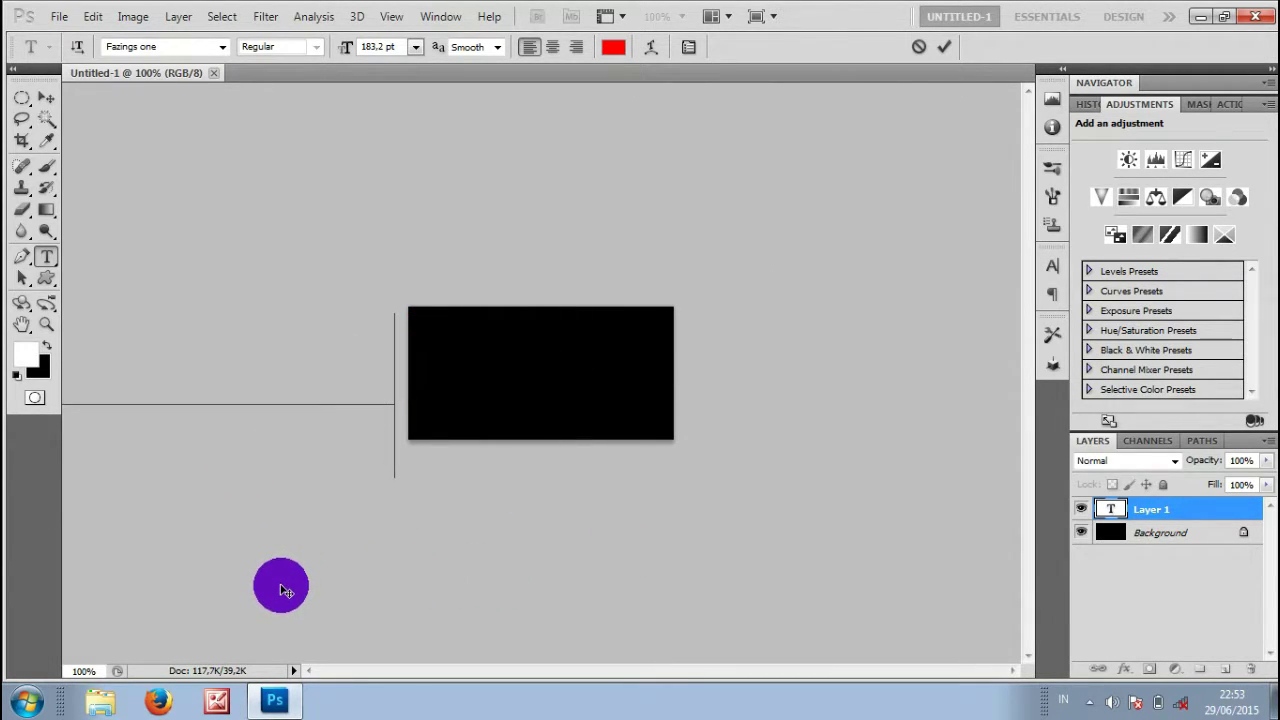
- Show the Animation (Frames) panel from the Window menu and commit the face text
left_click(437, 20)
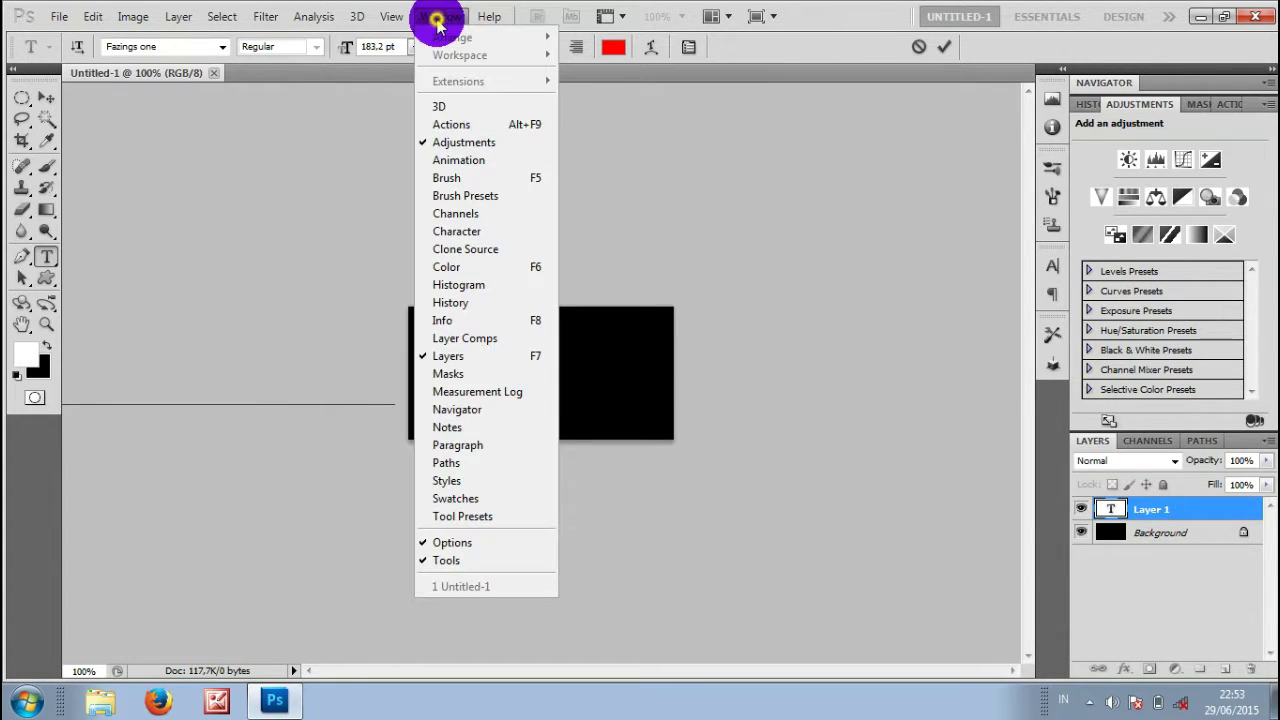
left_click(487, 162)
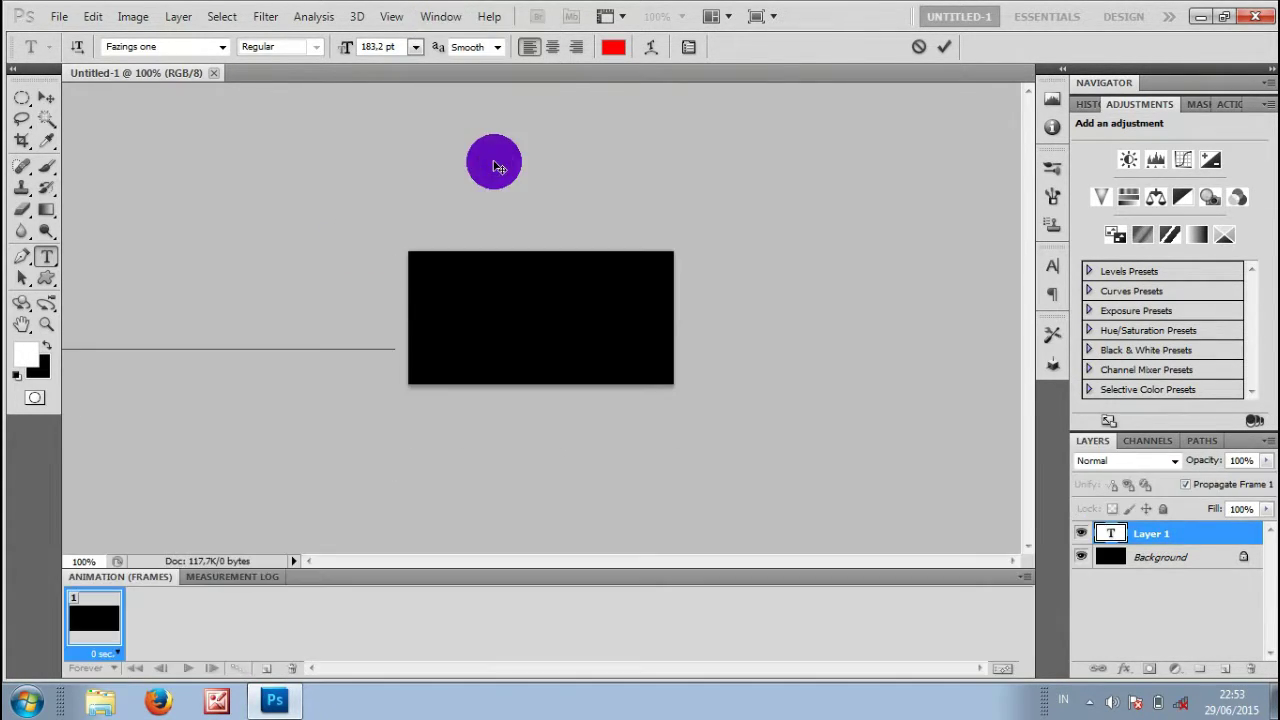
left_click(243, 600)
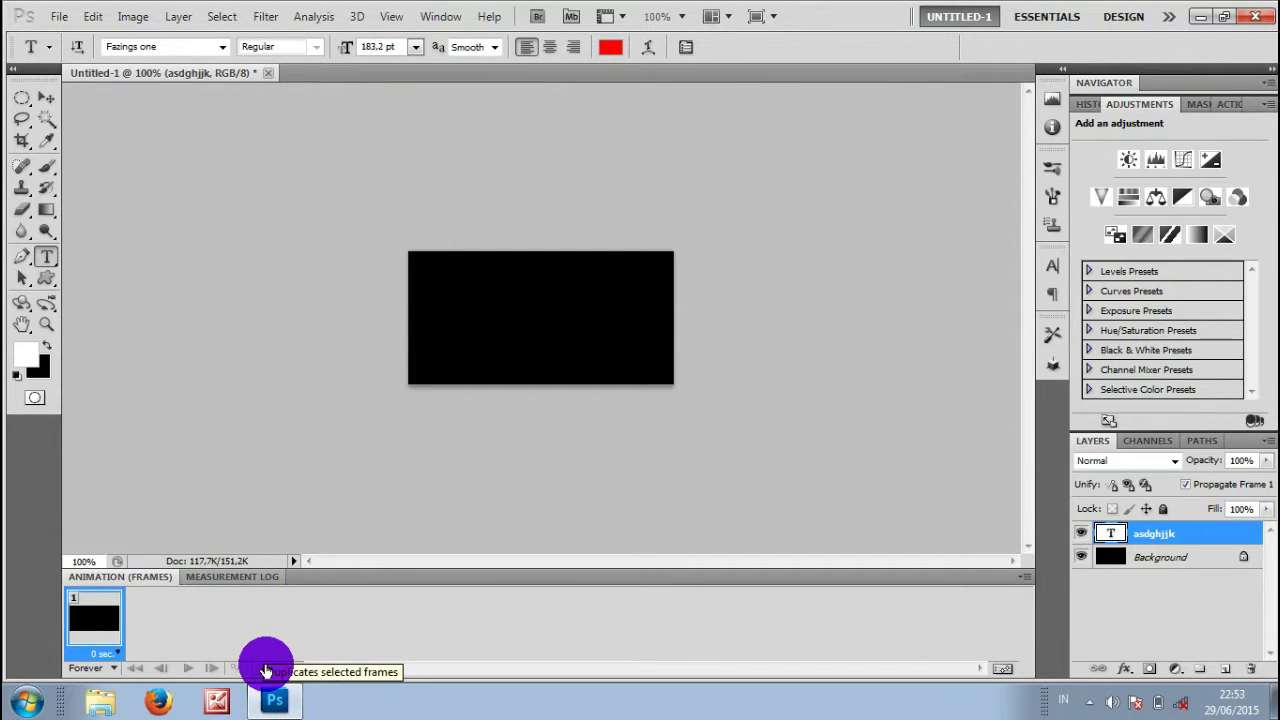
- Duplicate frame 1, move the faces off the banner's right side, then reselect frame 1
left_click(265, 670)
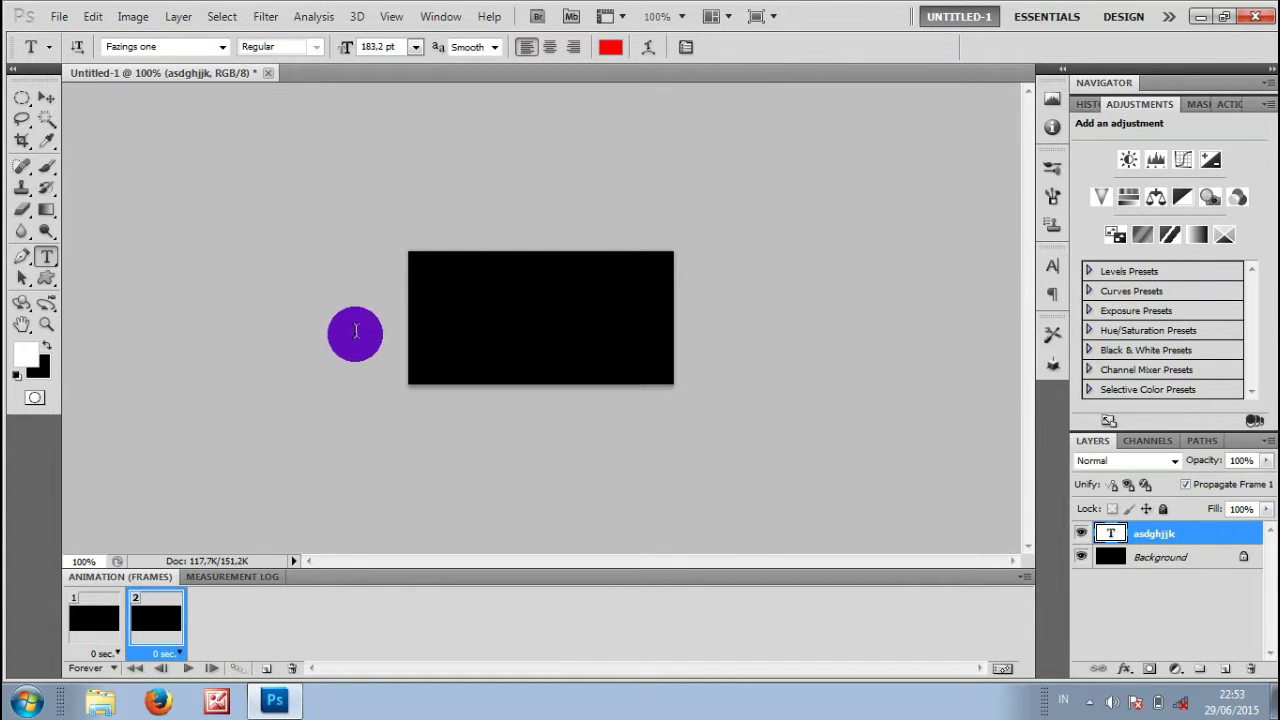
key("v")
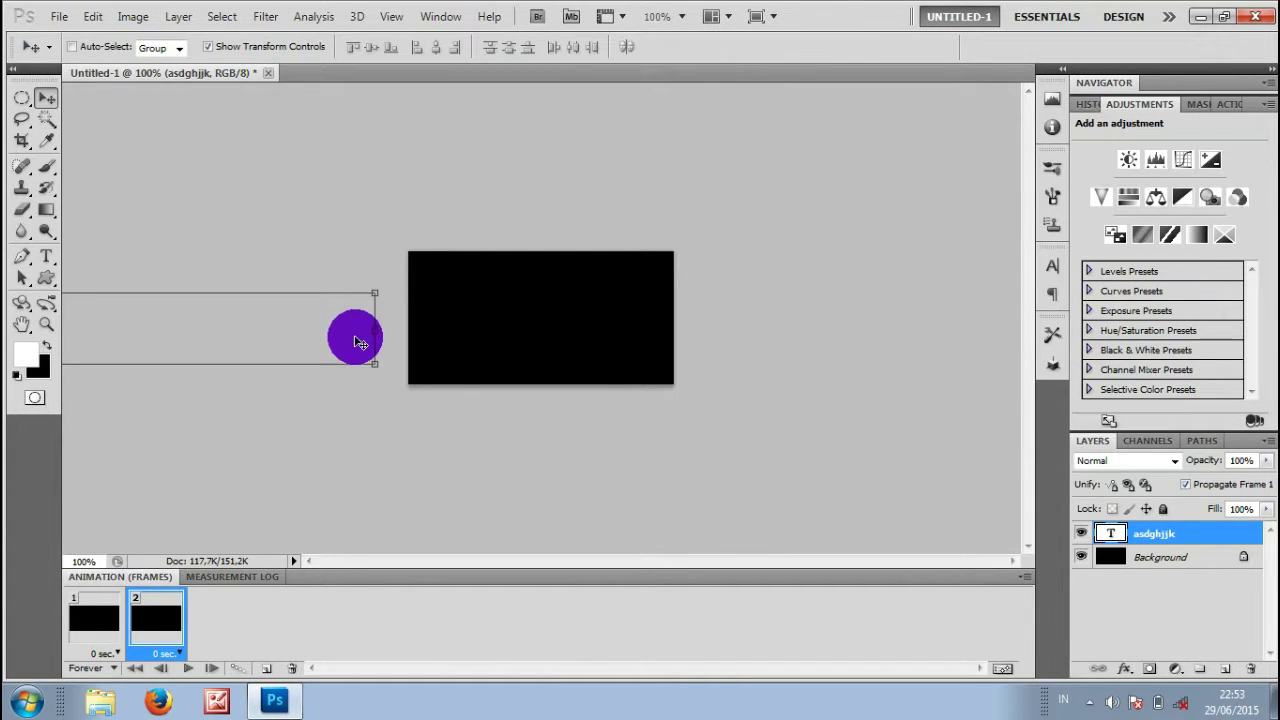
left_click_drag(357, 337, 964, 398)
left_click_drag(497, 437, 889, 464)
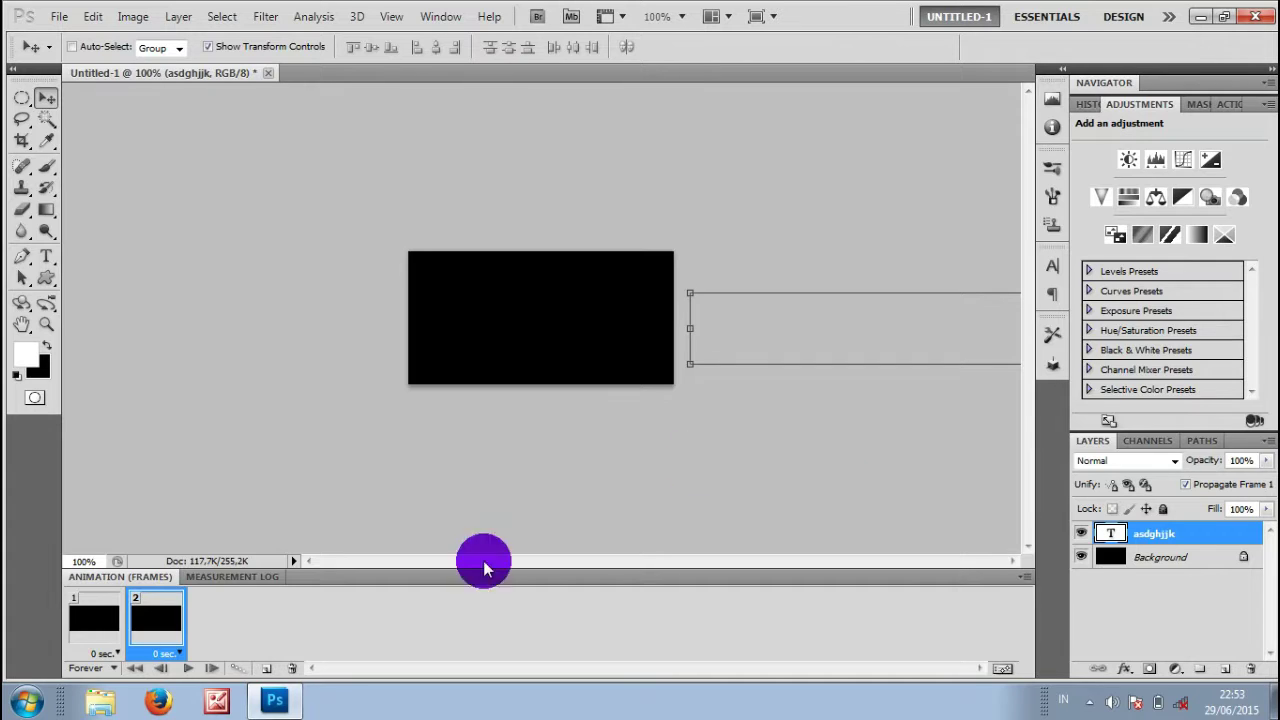
left_click(96, 620)
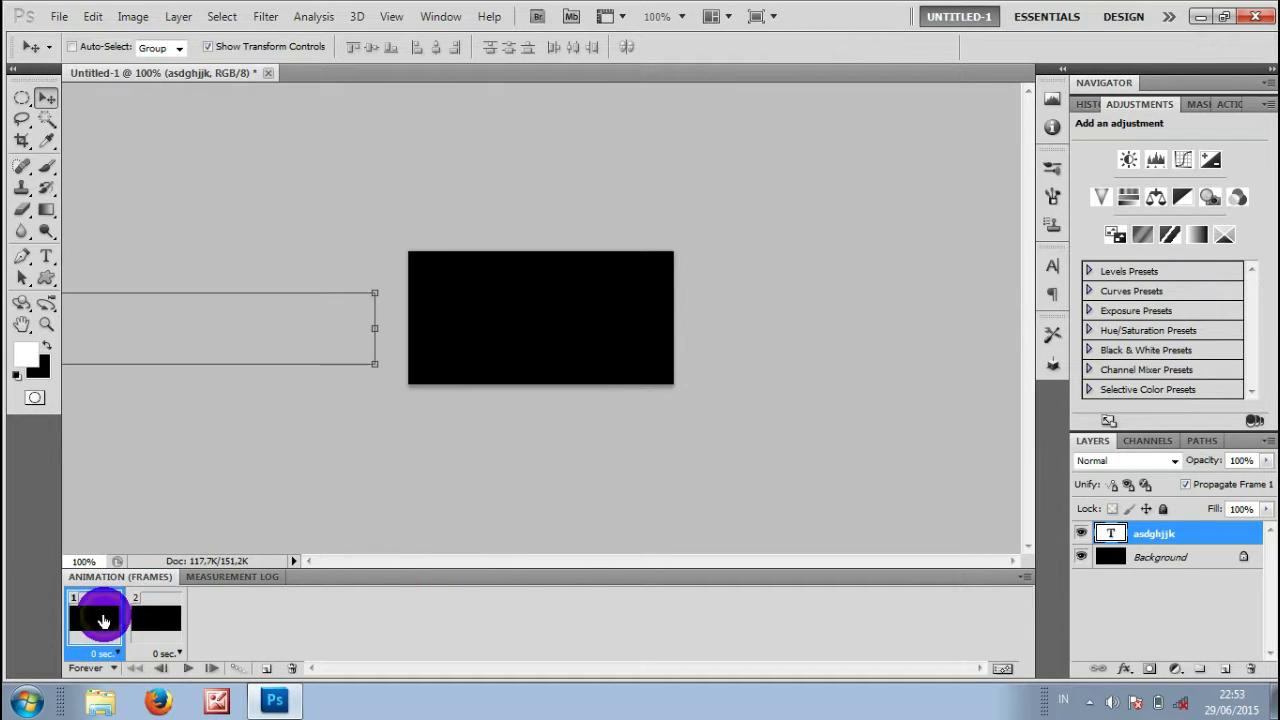
left_click(238, 676)
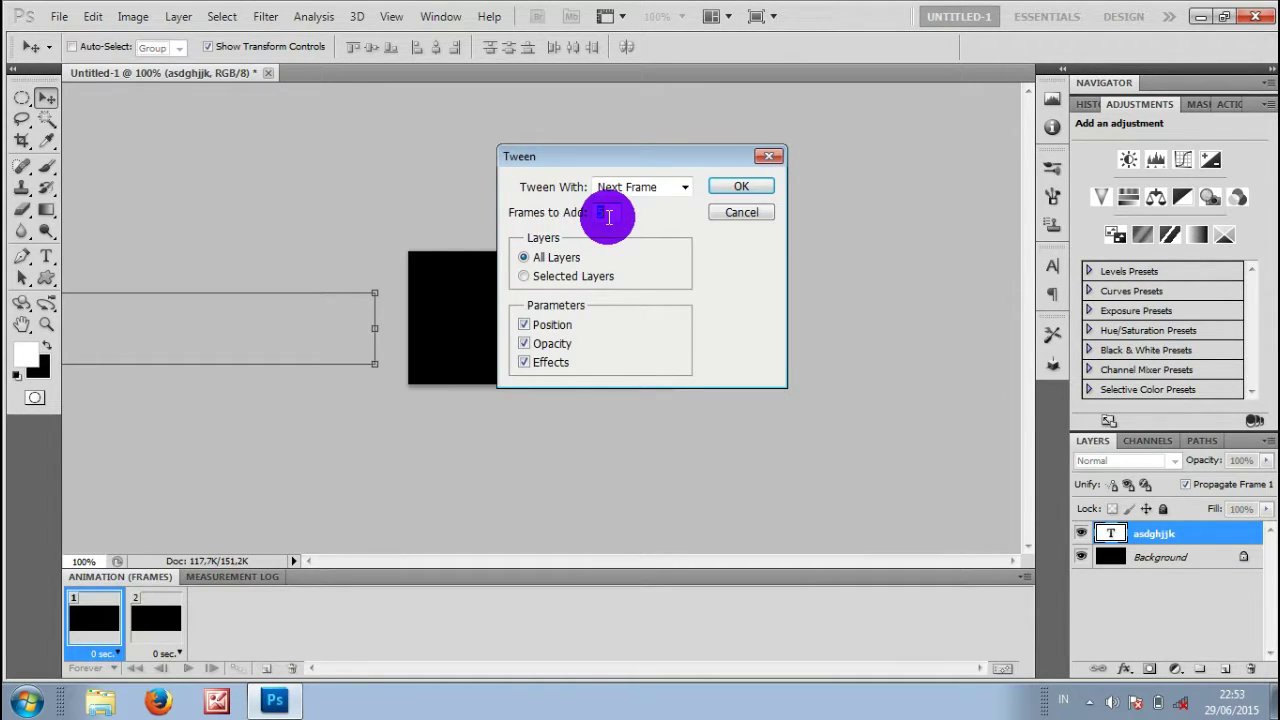
- Tween the two frames with 20 frames to add
type("20")
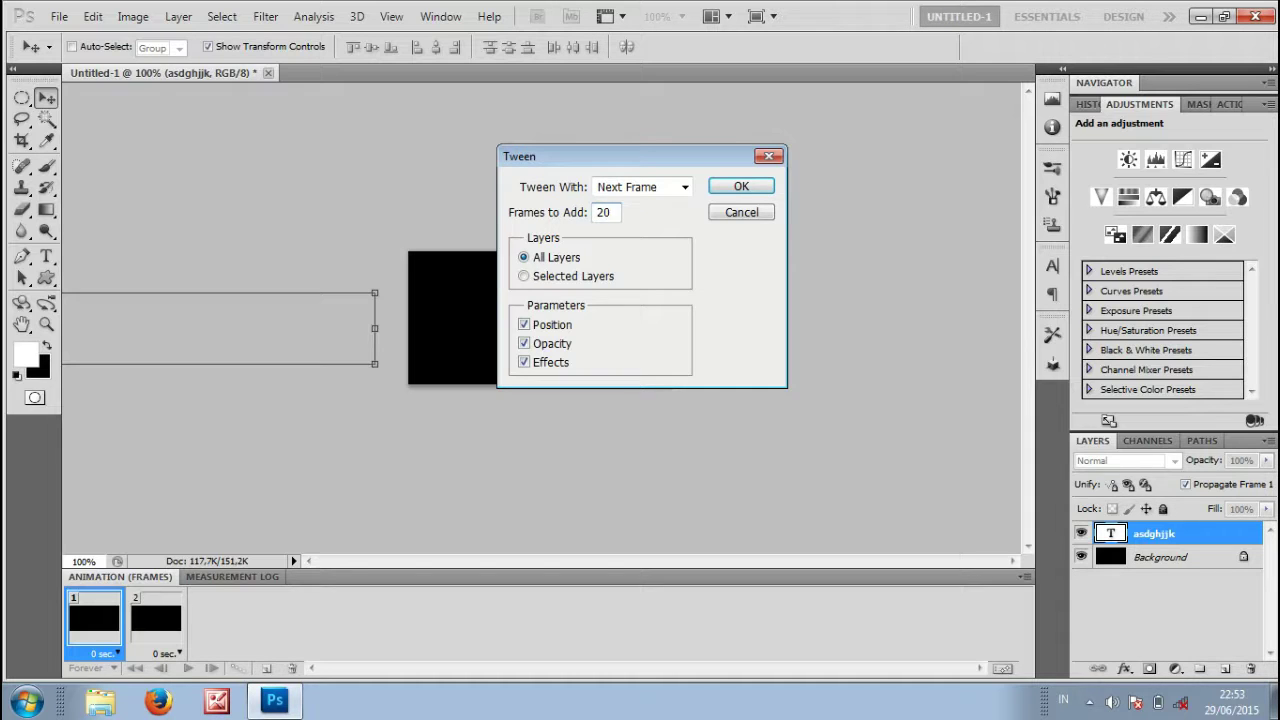
left_click(725, 187)
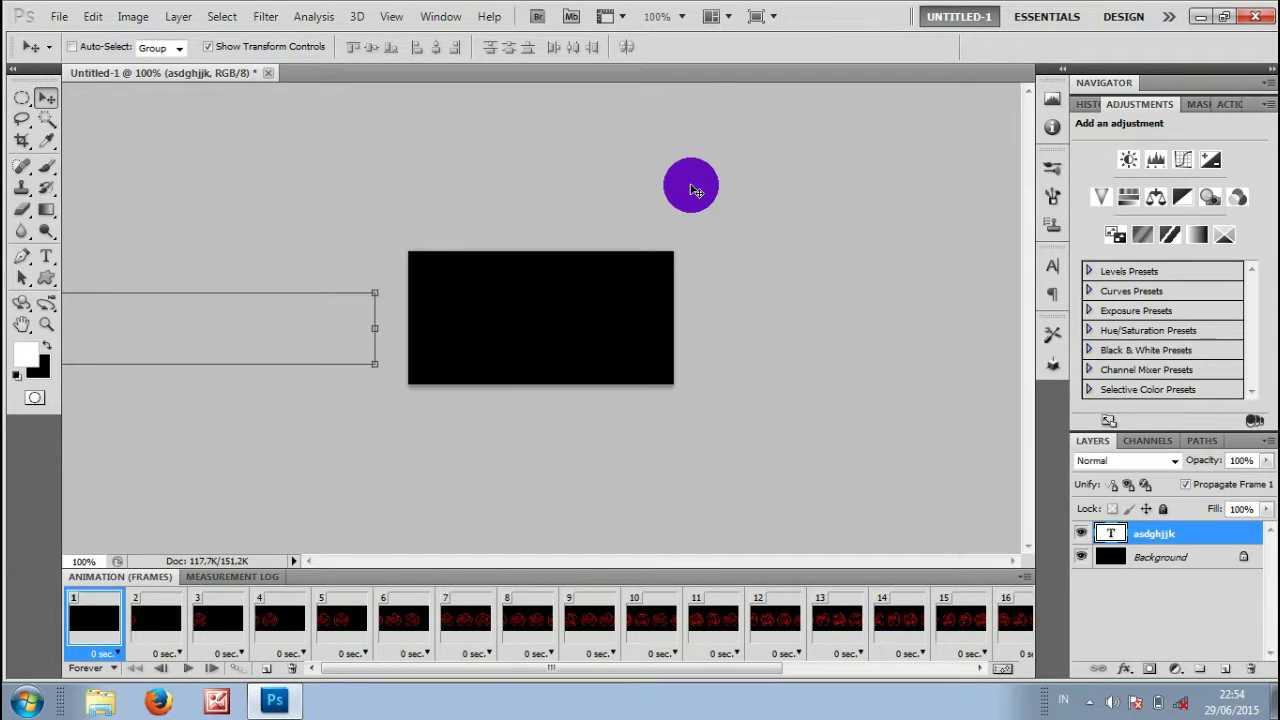
- Set looping to Forever and give frames 1–22 a 0.1-second delay
left_click(113, 668)
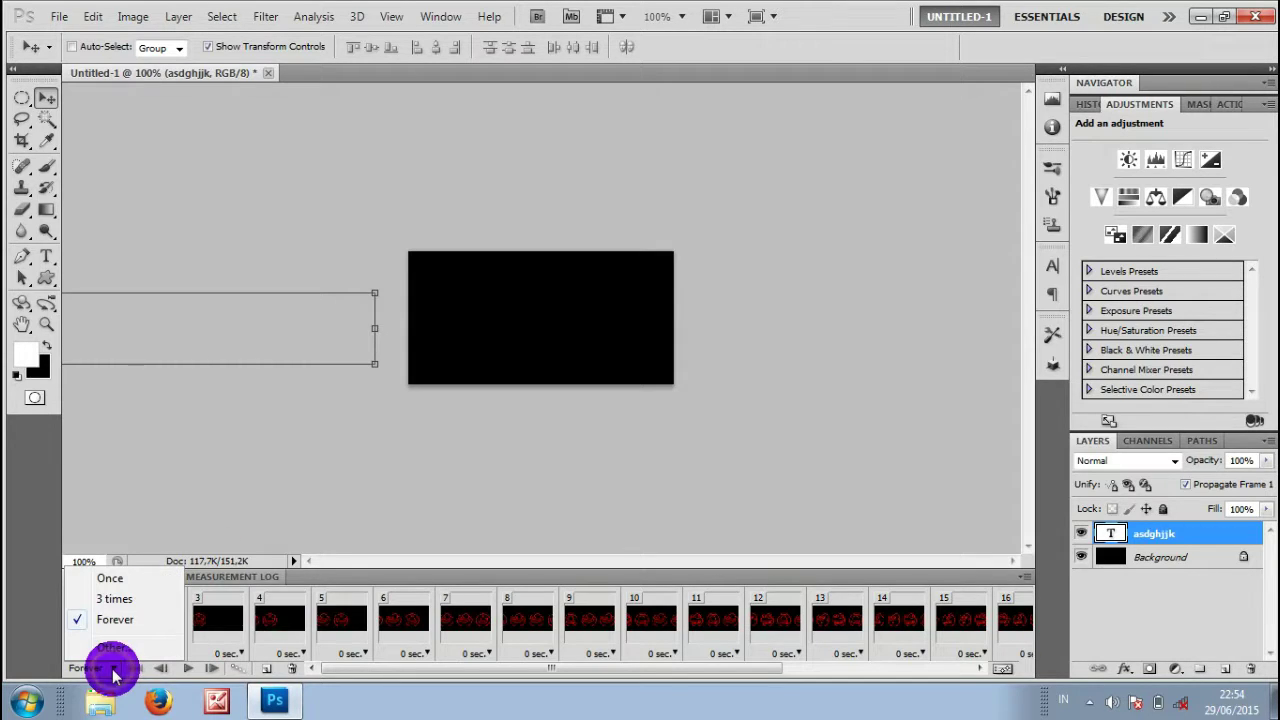
left_click(145, 621)
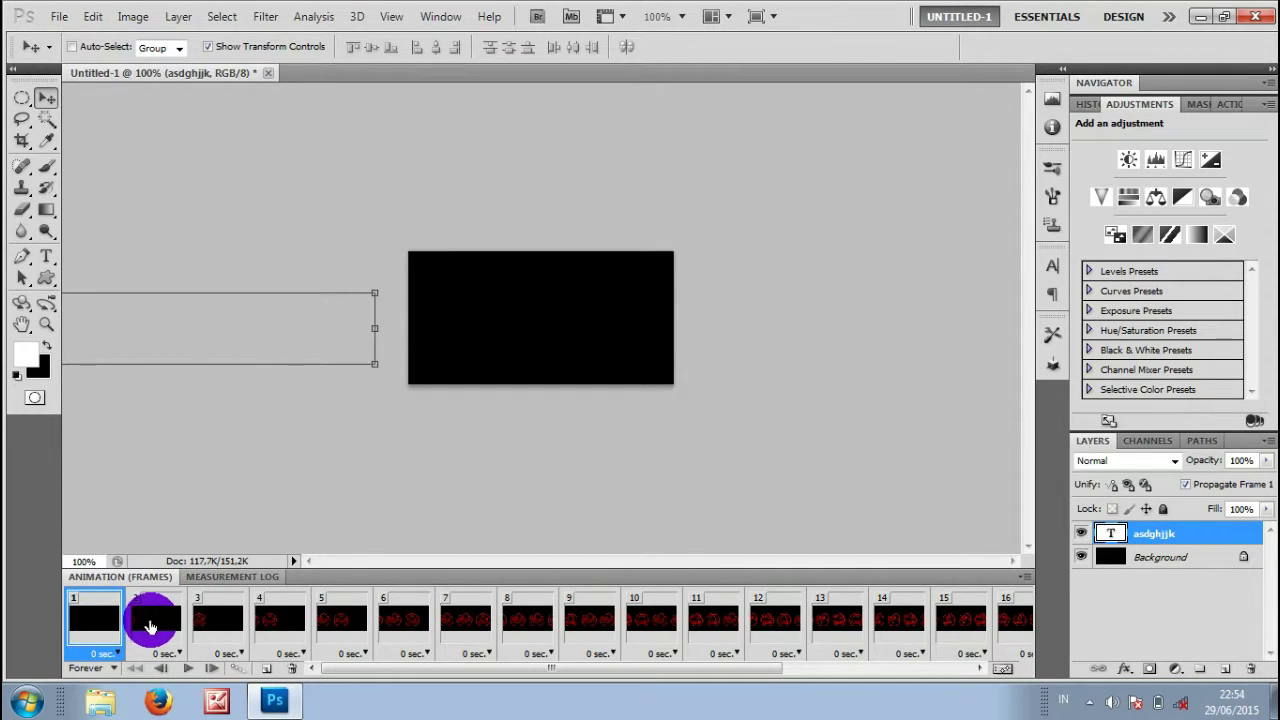
left_click(94, 628, "shift")
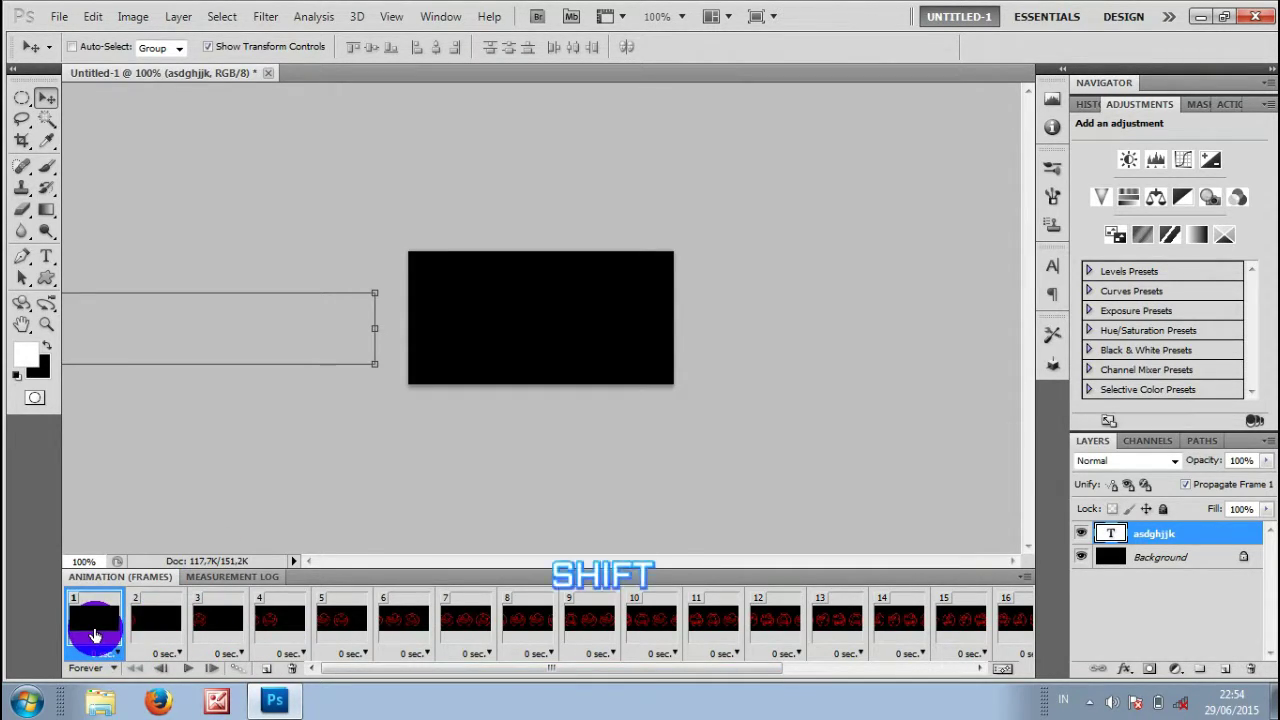
left_click_drag(609, 668, 780, 677)
left_click(989, 627, "shift")
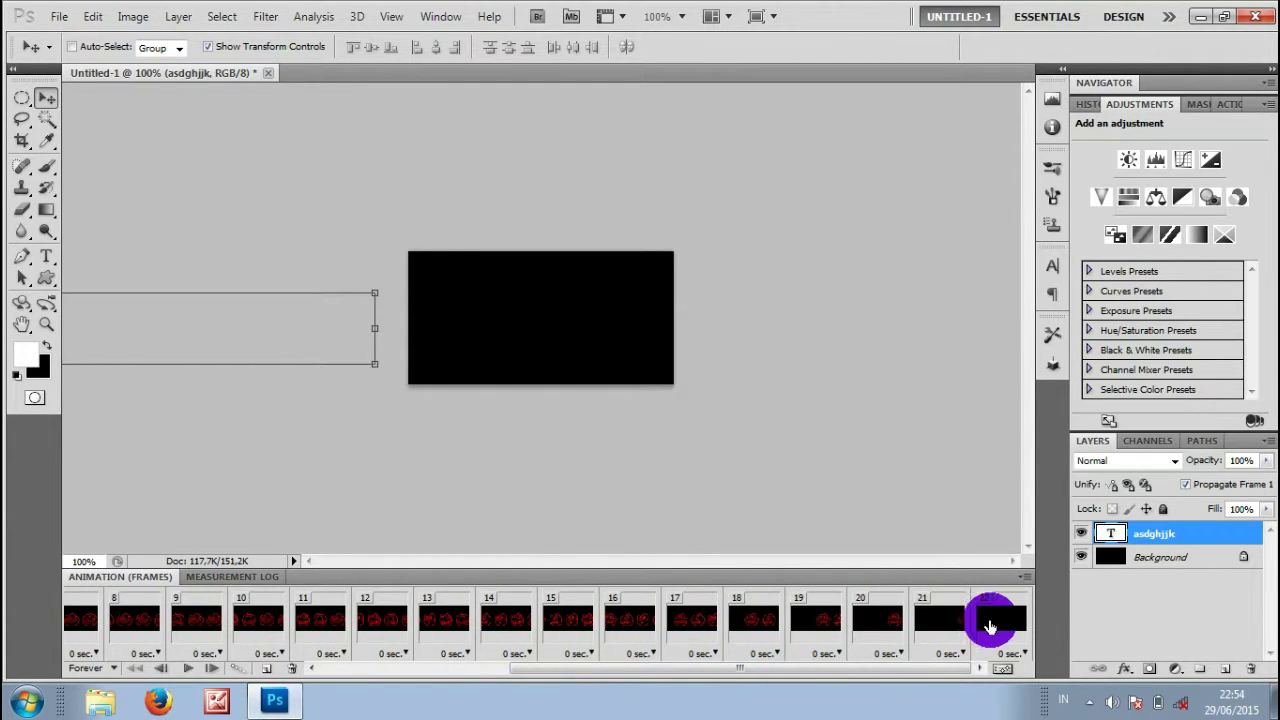
left_click(952, 658)
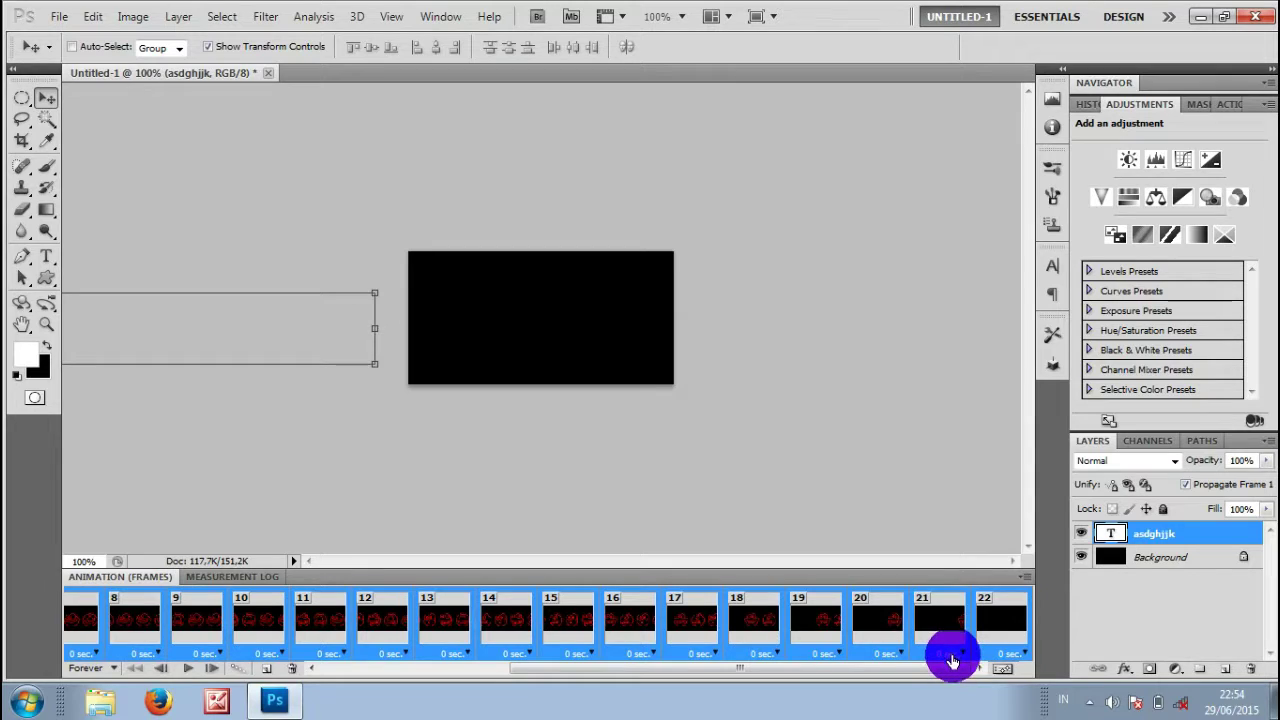
left_click_drag(952, 661, 957, 452)
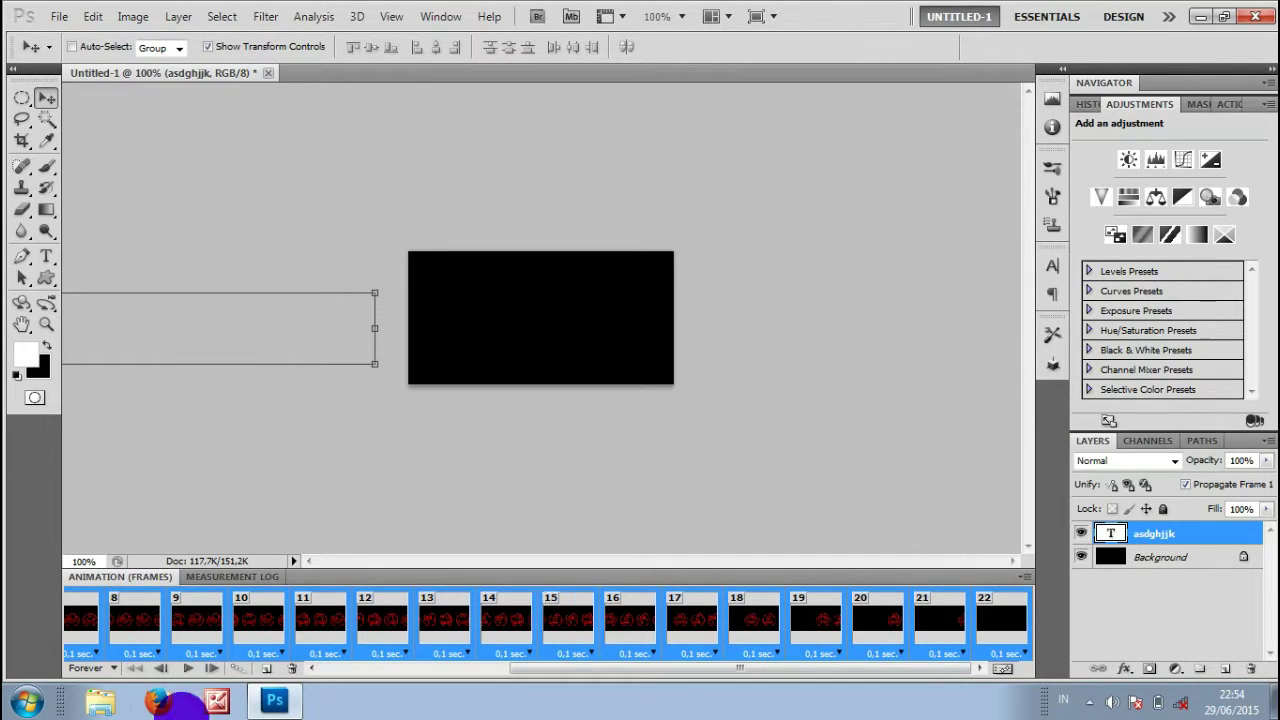
- Play the animation to preview it, then stop playback
left_click(189, 669)
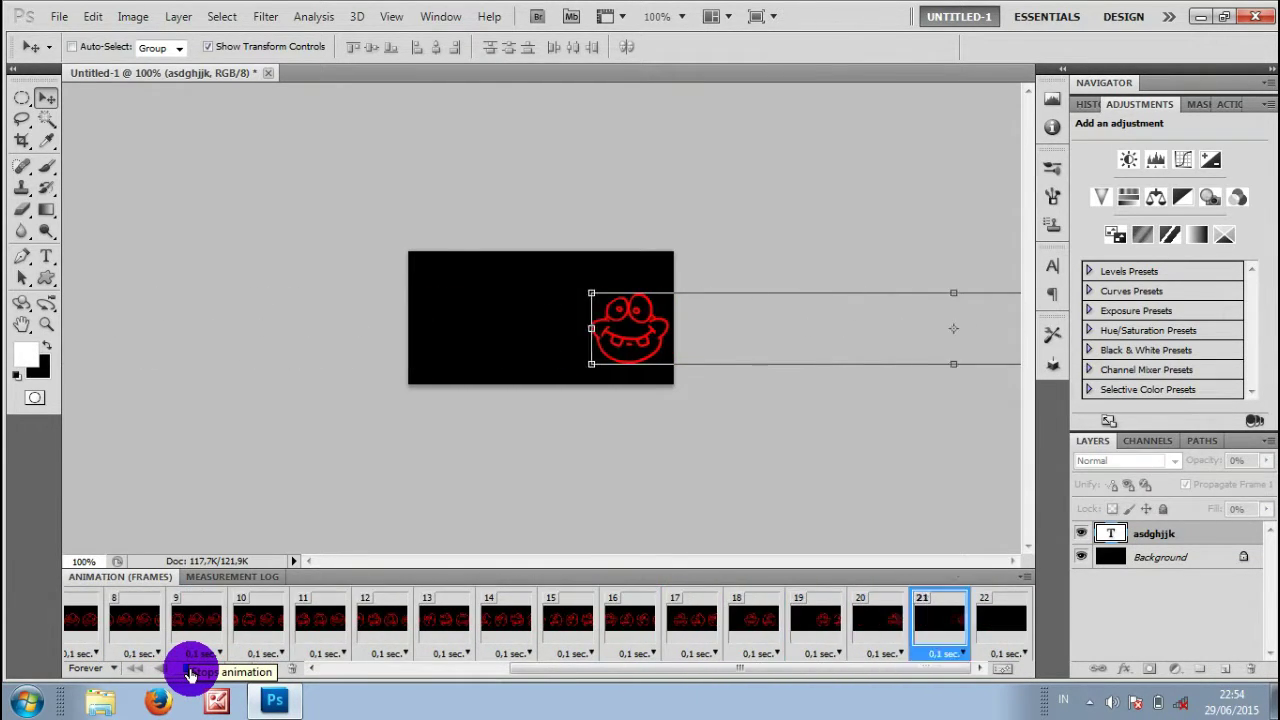
left_click(189, 672)
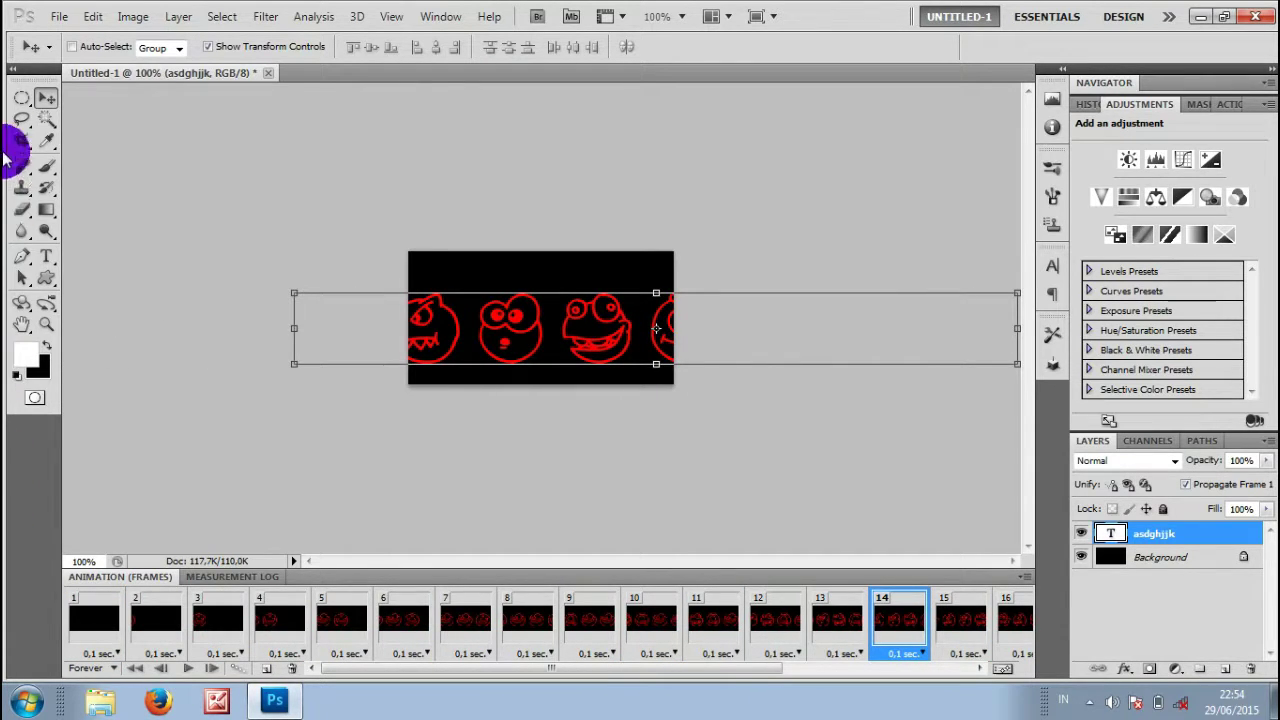
left_click(64, 17)
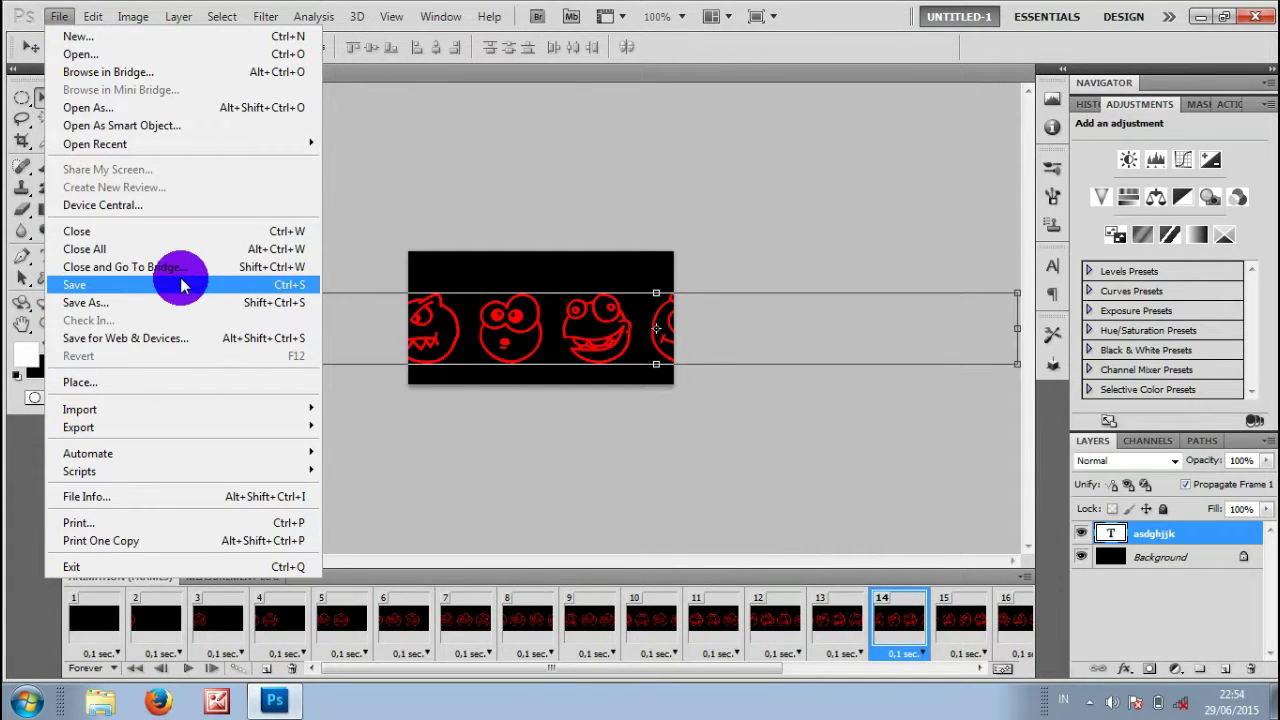
- Export through Save for Web & Devices in GIF format as 'jalan' in My Documents
left_click(242, 342)
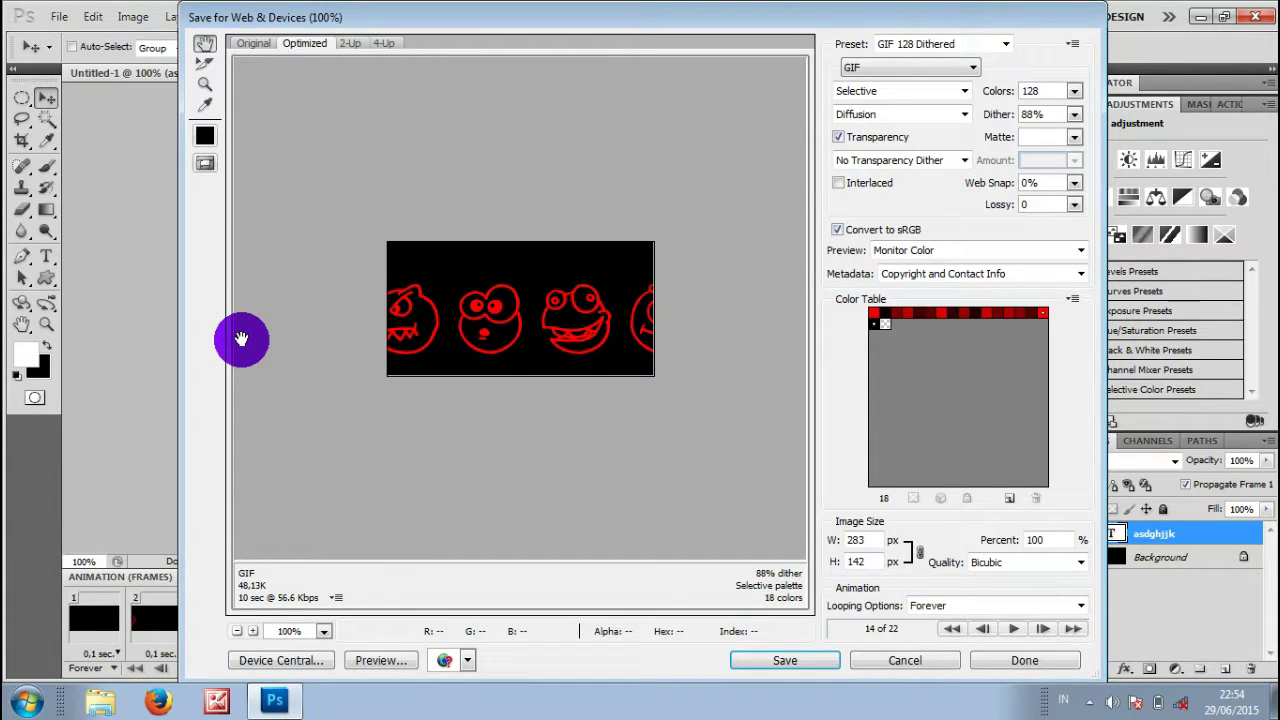
left_click(888, 70)
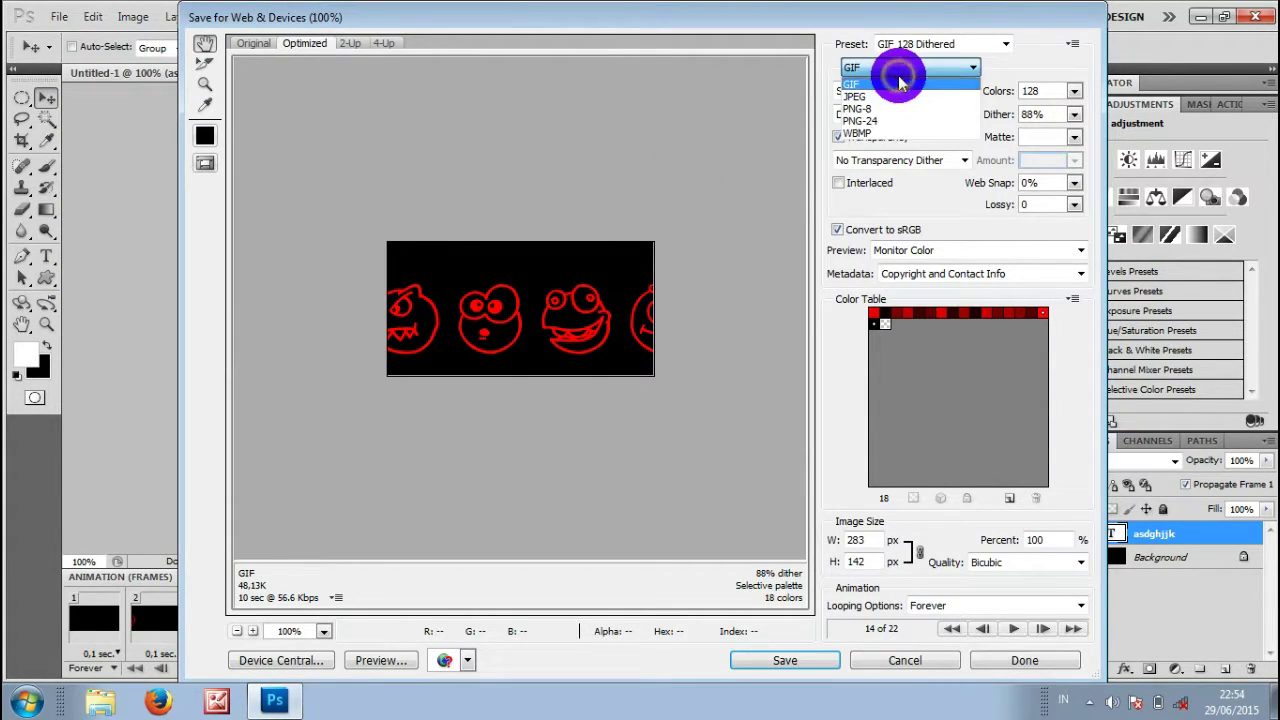
left_click(890, 84)
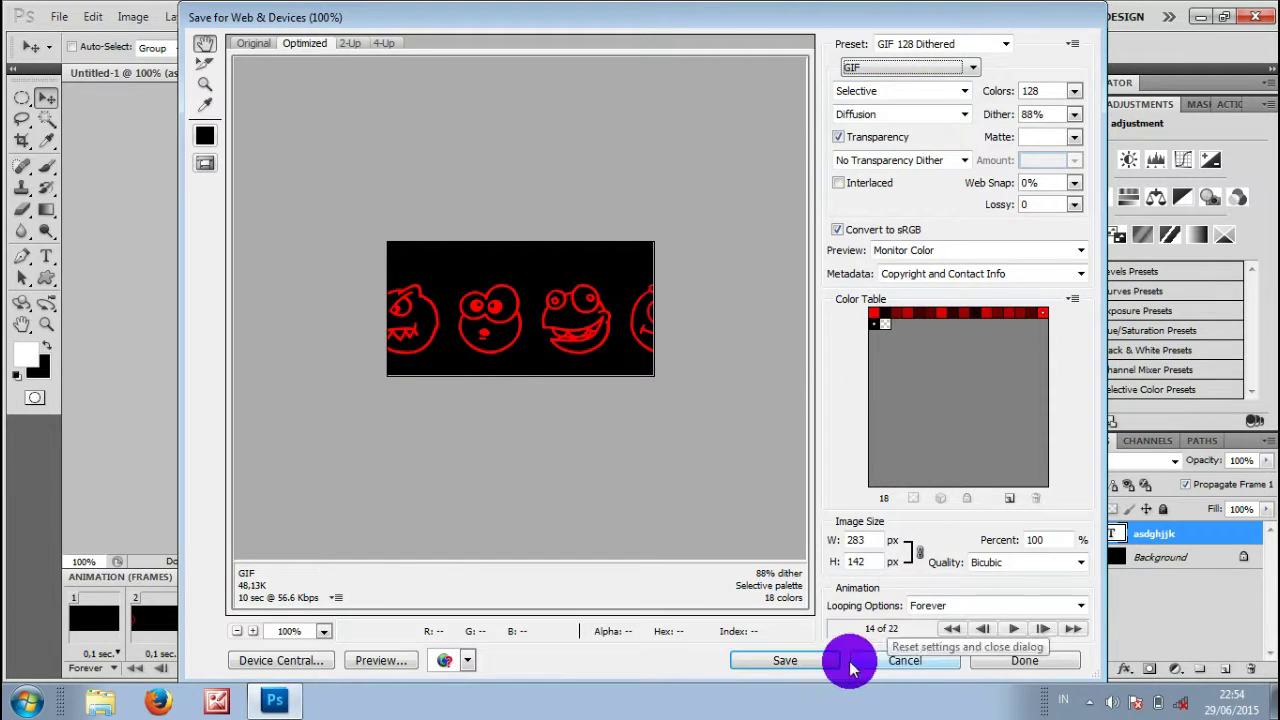
left_click(813, 665)
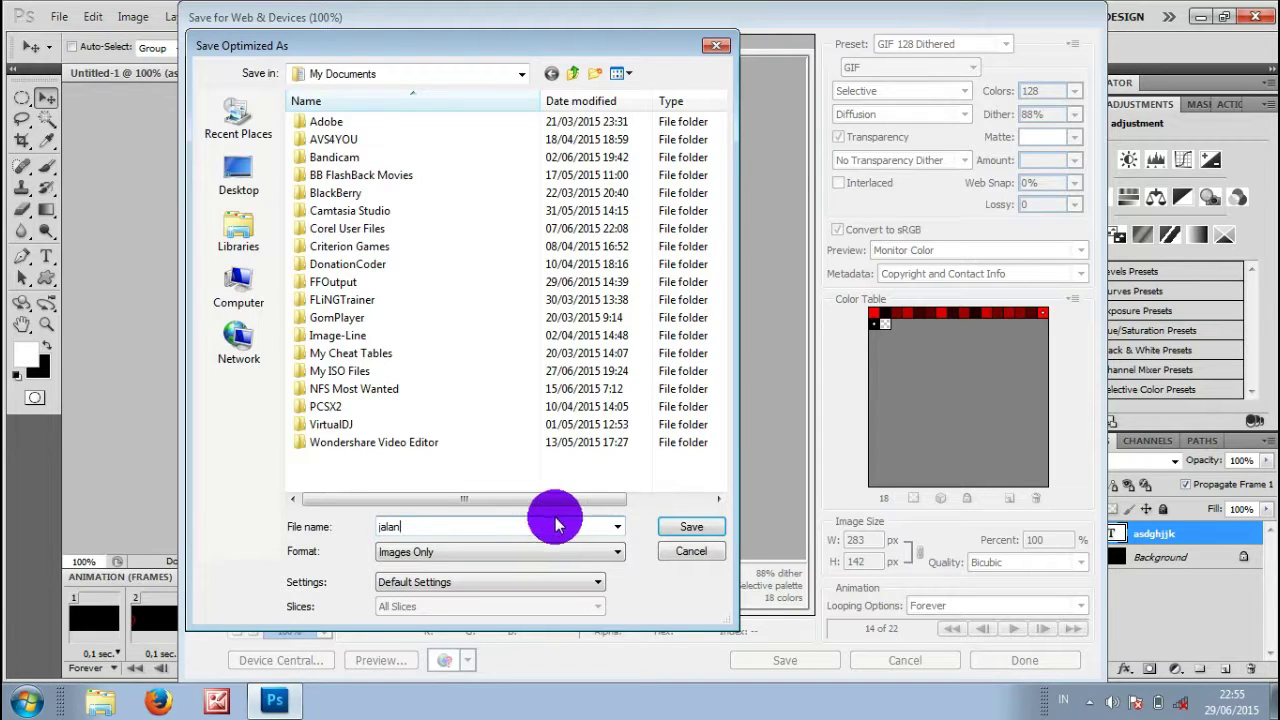
left_click(686, 527)
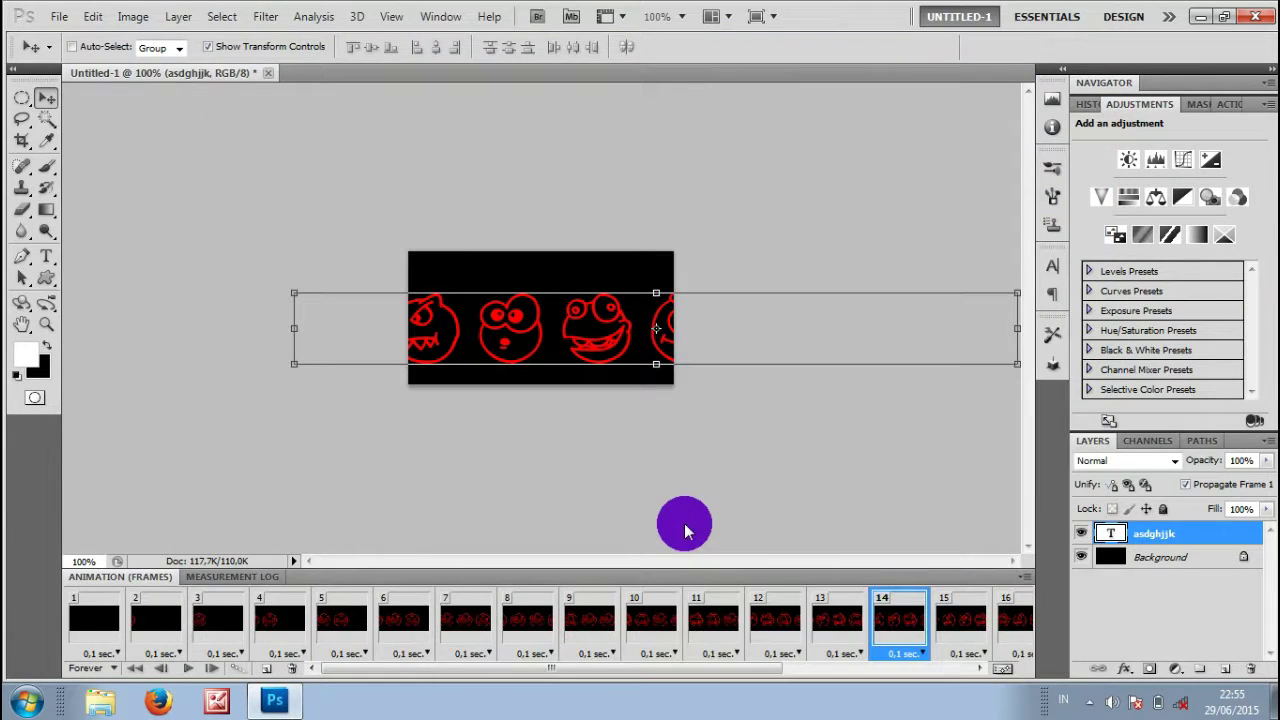
- Open the Documents library in a maximized Explorer window and play jalan.gif
left_click(104, 701)
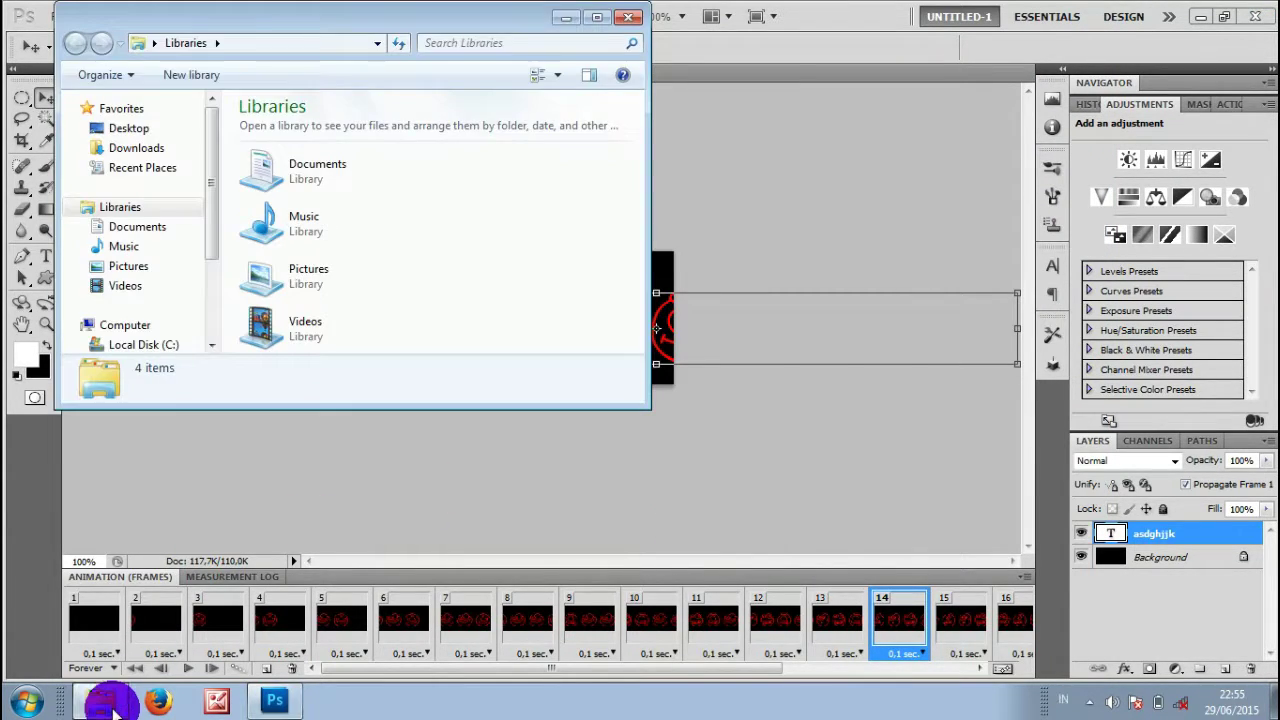
left_click(160, 226)
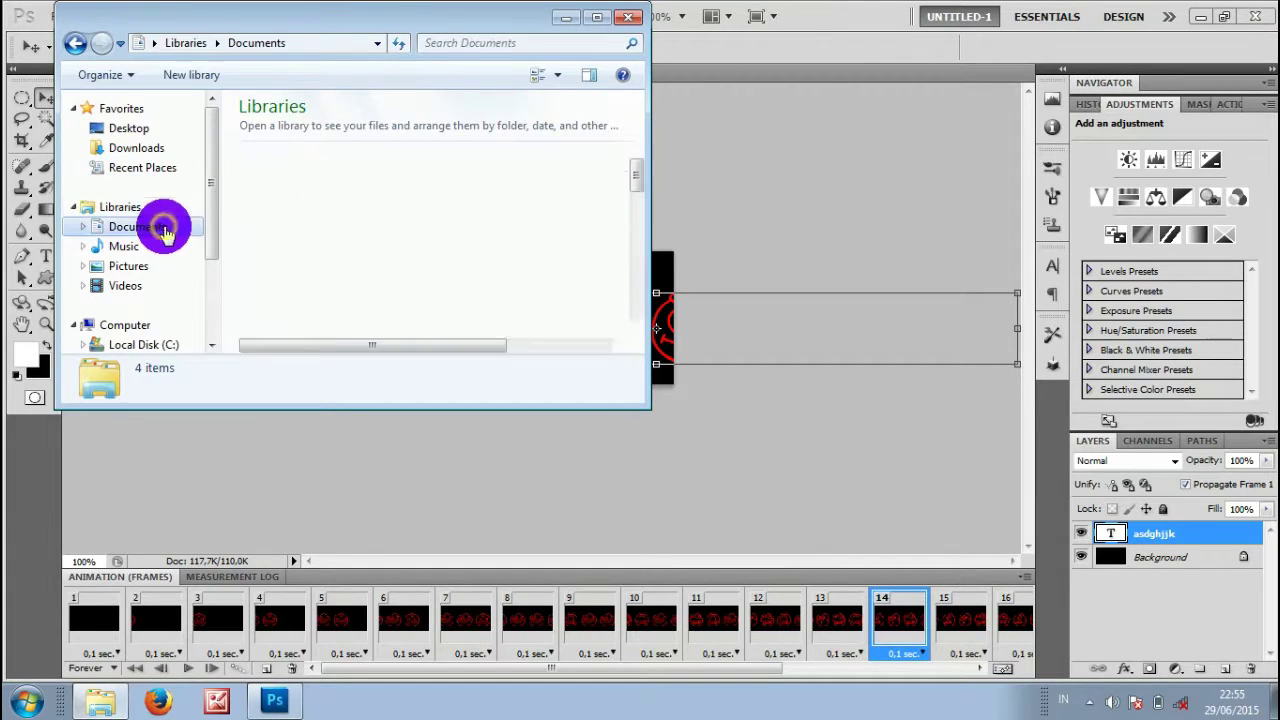
left_click(598, 24)
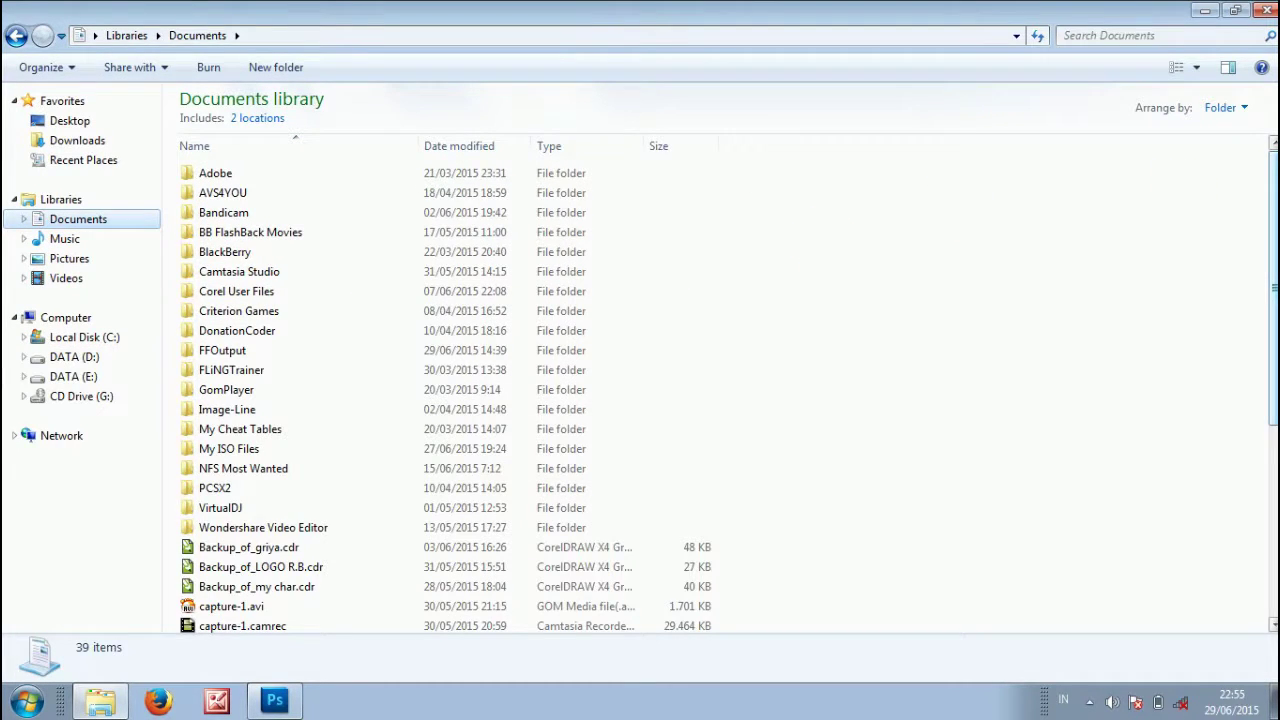
scroll(1068, 357, "down", 4)
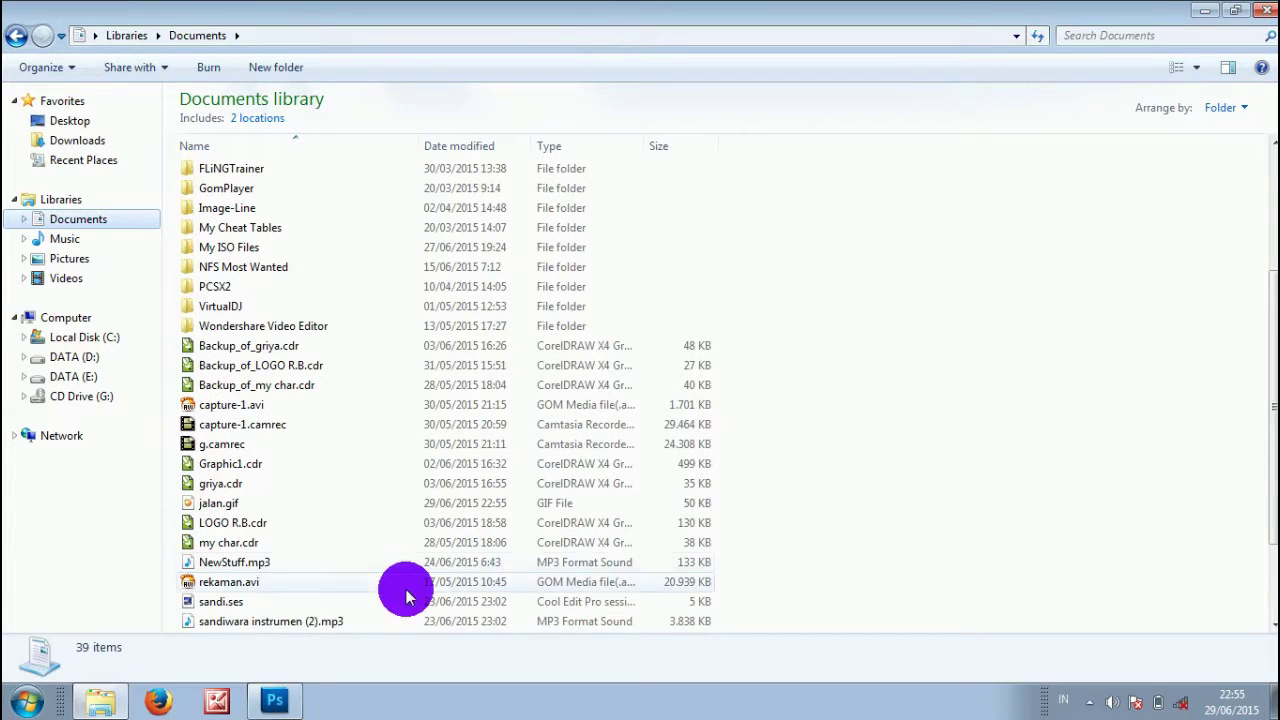
left_click(327, 505)
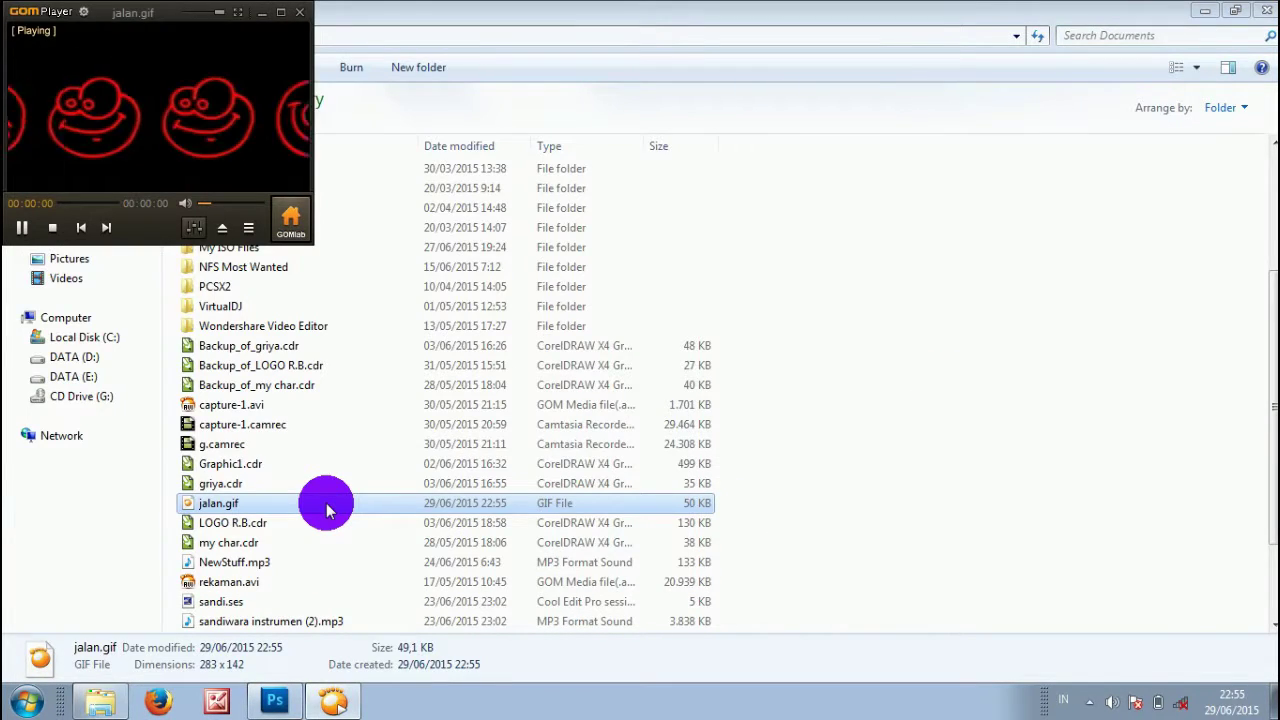
key("Return")
key("Return")
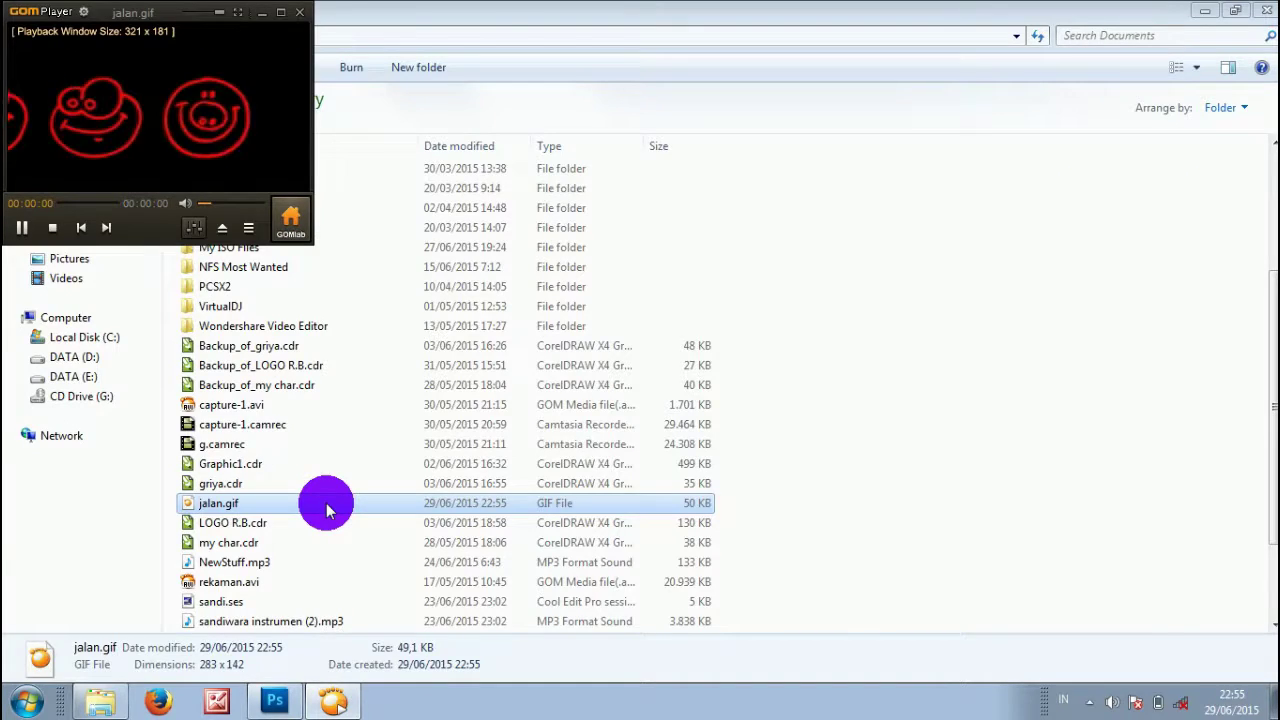